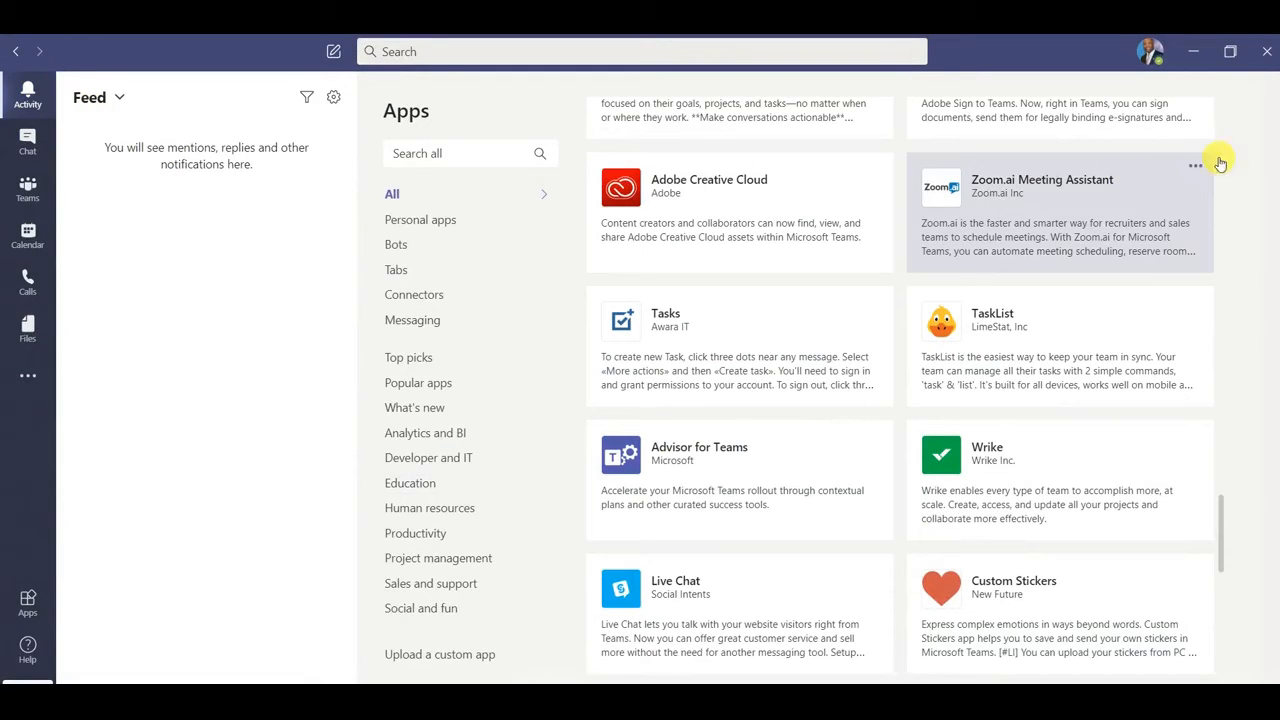
# View the recent chat conversations and the Diaspo Academie team's General channel posts.
pyautogui.click(395, 197)
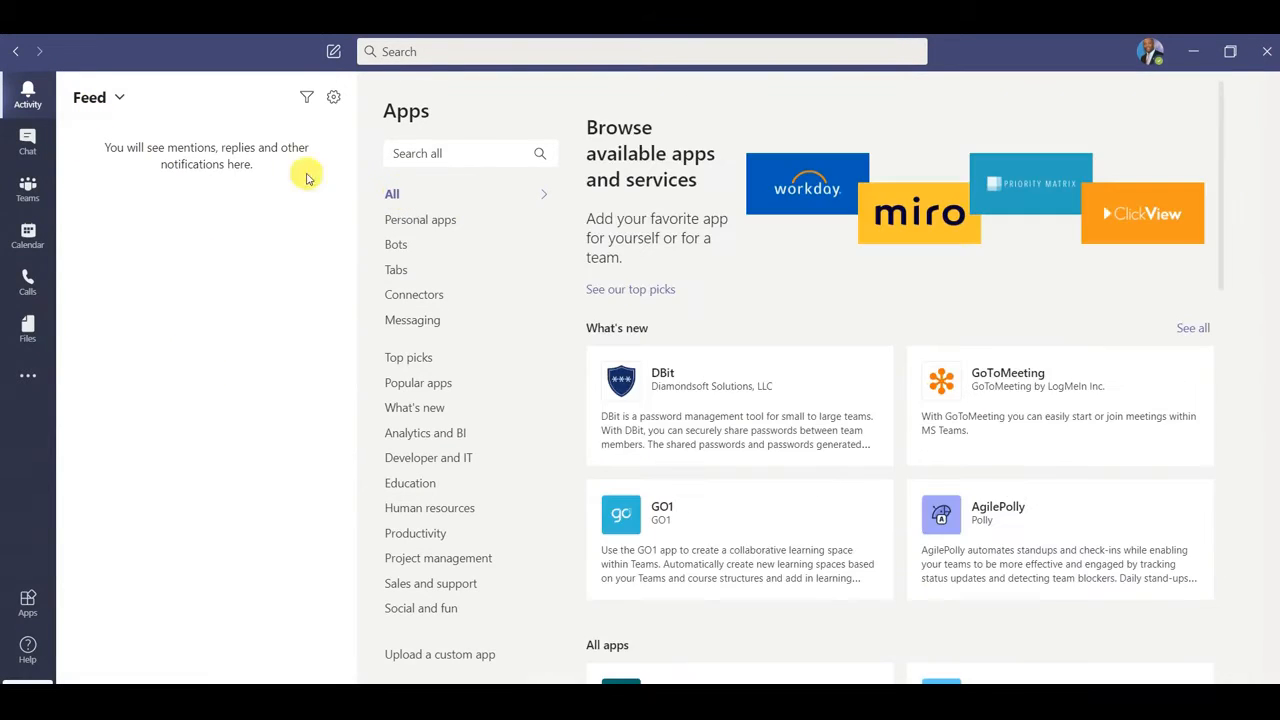
pyautogui.click(28, 143)
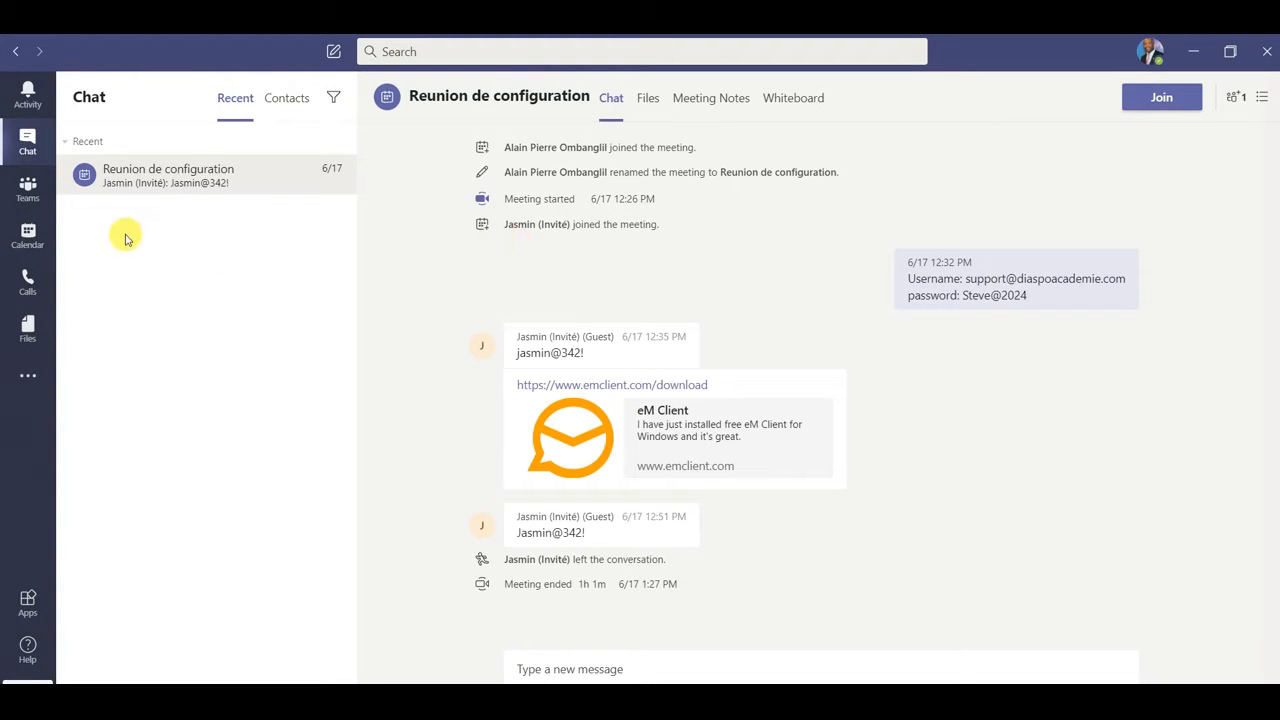
pyautogui.click(24, 186)
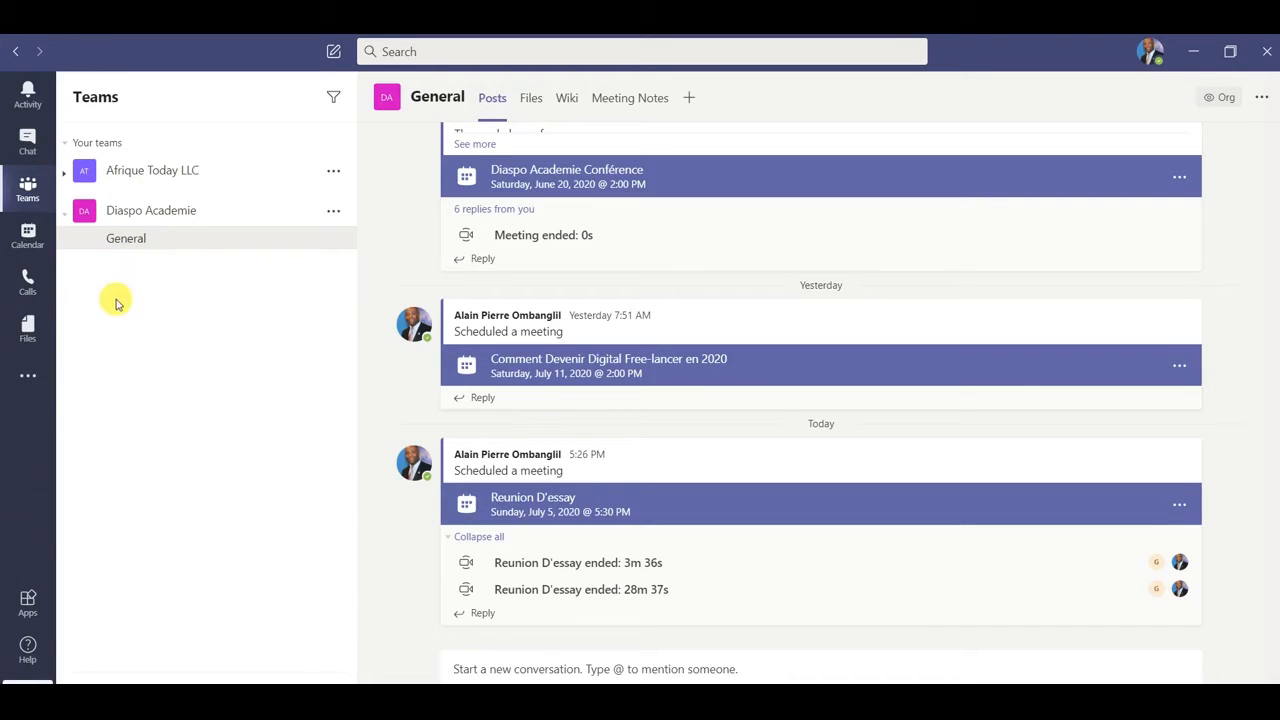
# View the voicemail section of Calls and the files stored in OneDrive.
pyautogui.click(29, 285)
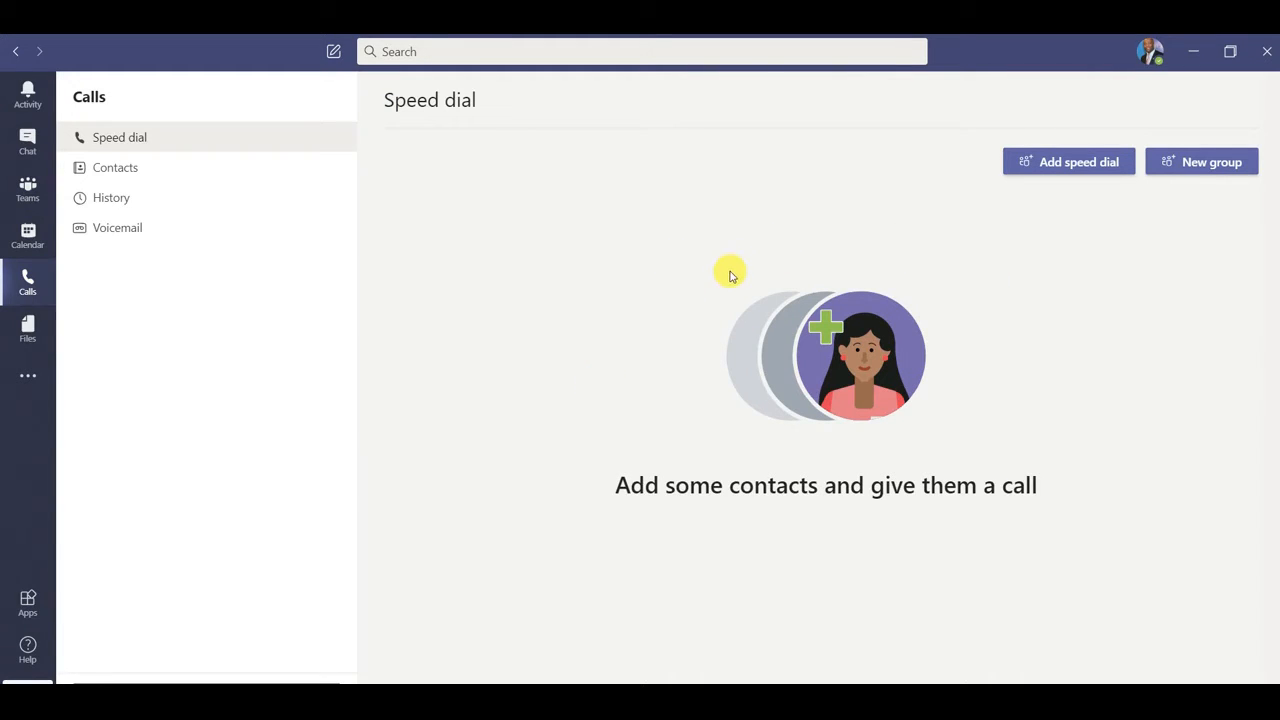
pyautogui.click(154, 229)
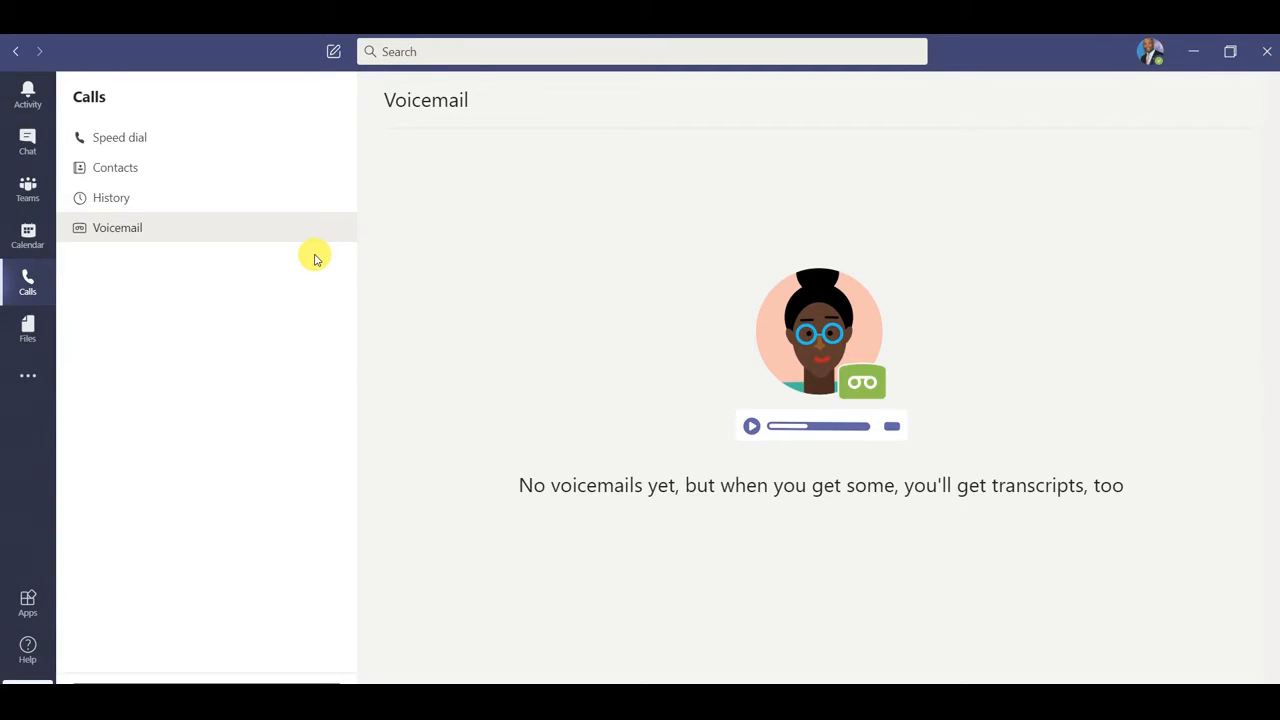
pyautogui.click(28, 326)
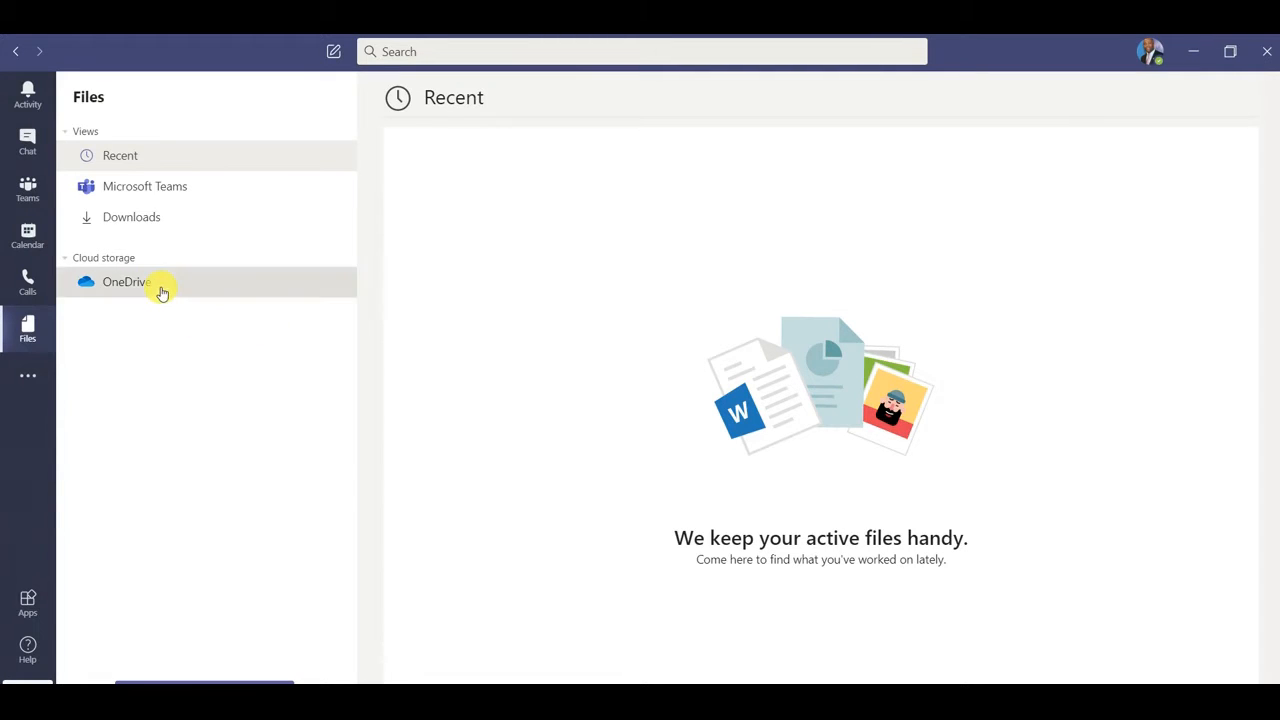
pyautogui.click(155, 286)
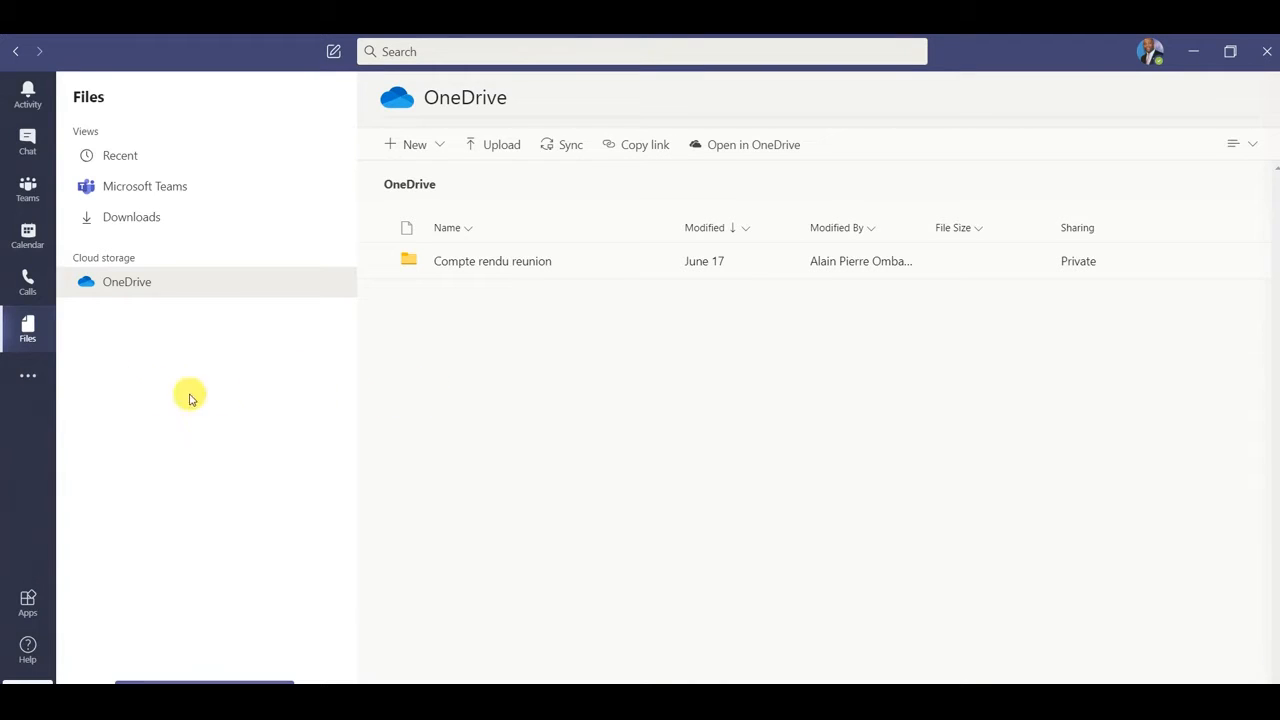
# Open the full app catalogue from the additional apps list and browse all available apps.
pyautogui.click(31, 379)
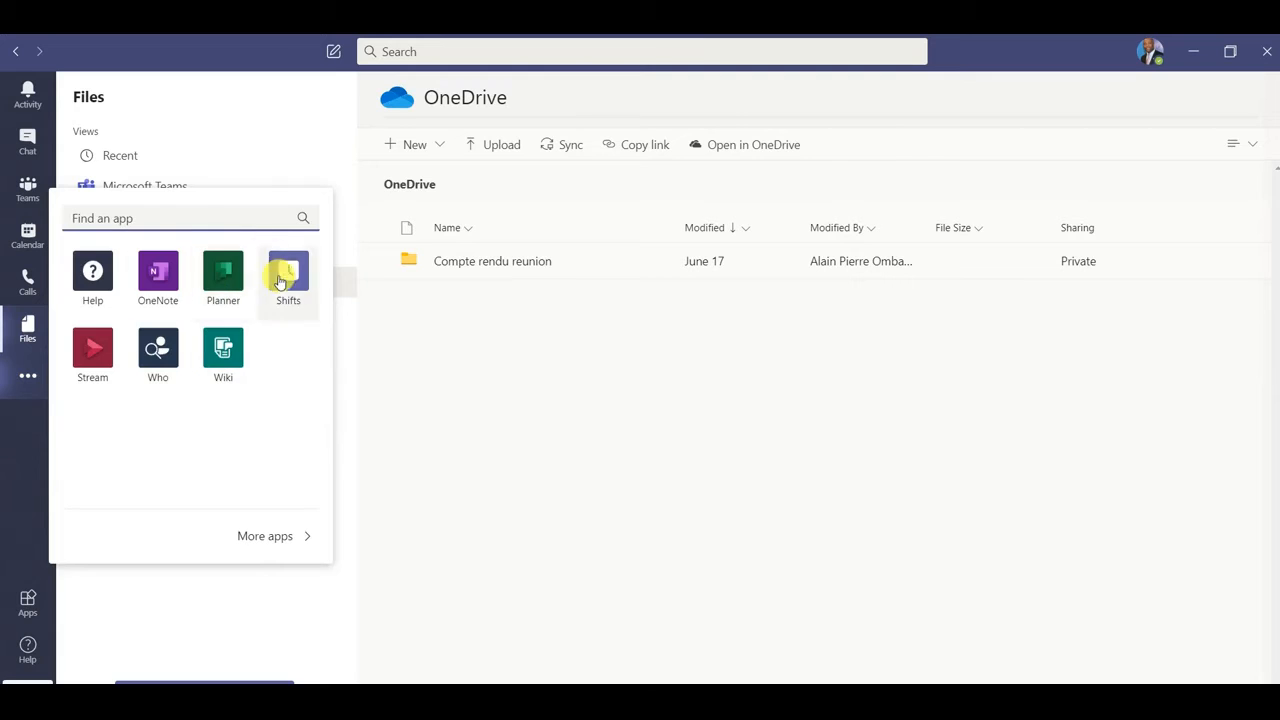
pyautogui.click(274, 541)
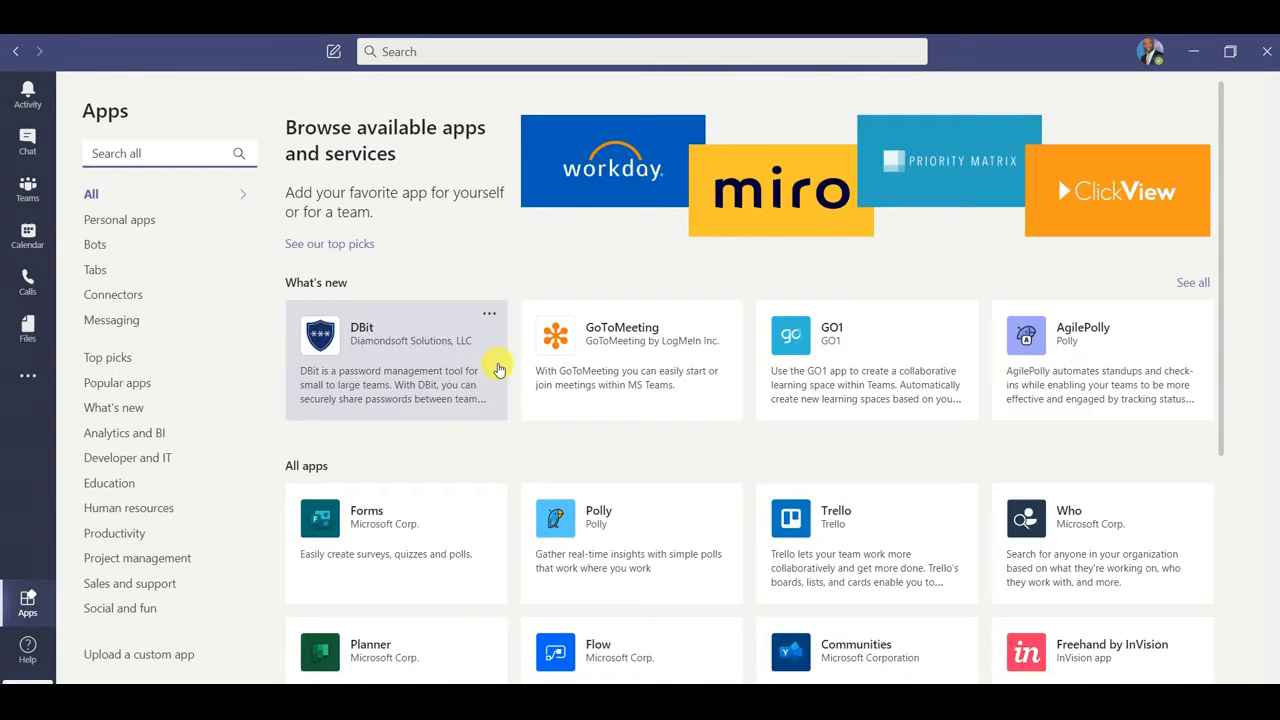
pyautogui.scroll(-5, 495, 368)
pyautogui.scroll(-2, 504, 371)
pyautogui.scroll(7, 504, 371)
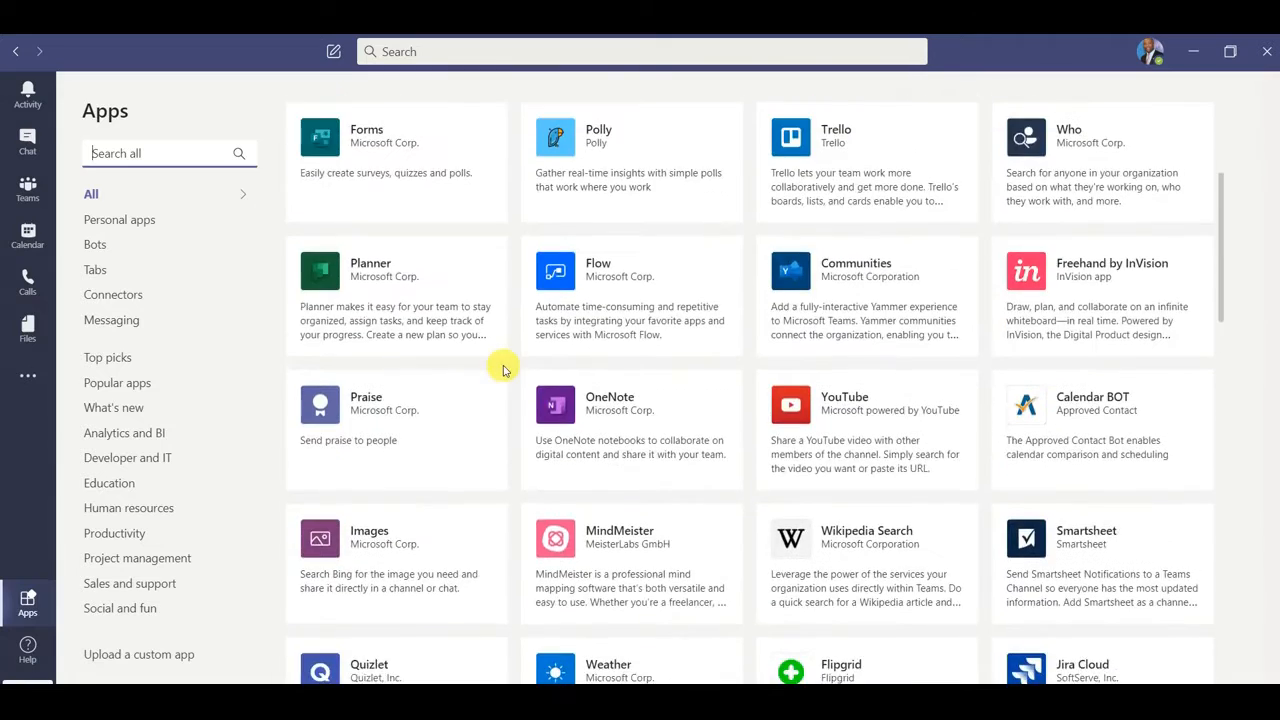
pyautogui.scroll(-10, 507, 369)
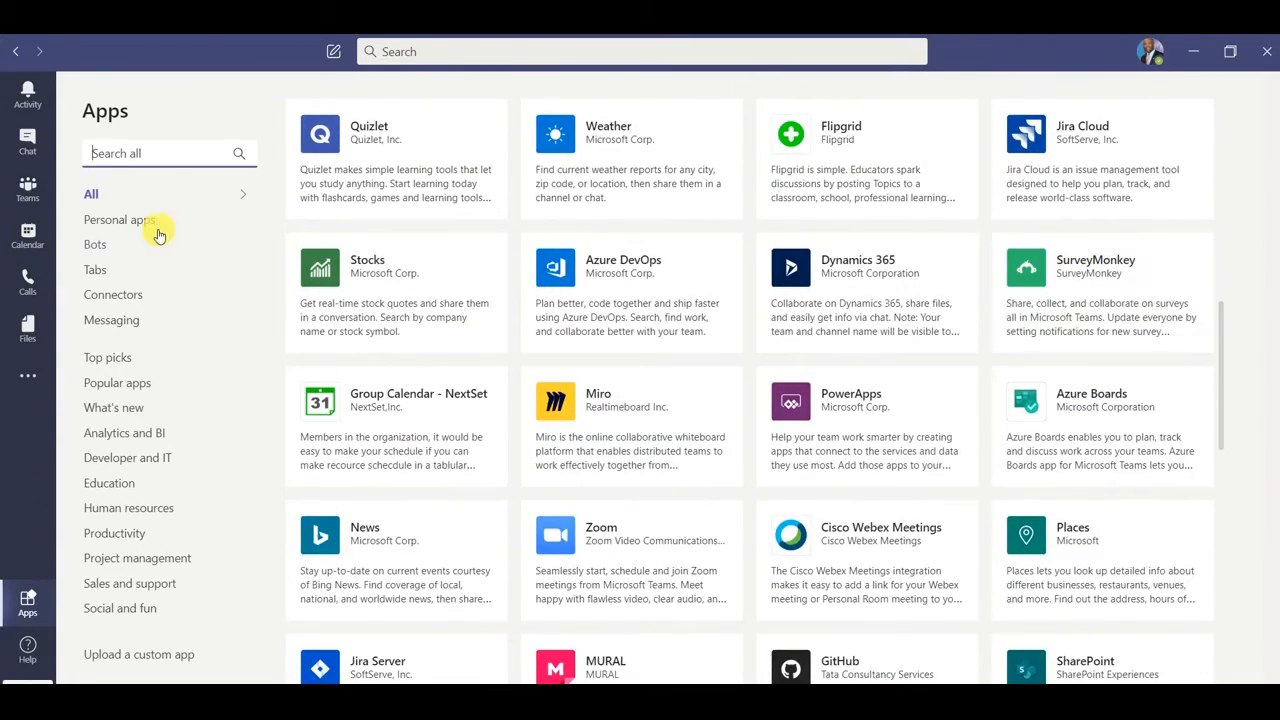
# Display the QR code for getting the Teams mobile app and close it again.
pyautogui.click(31, 89)
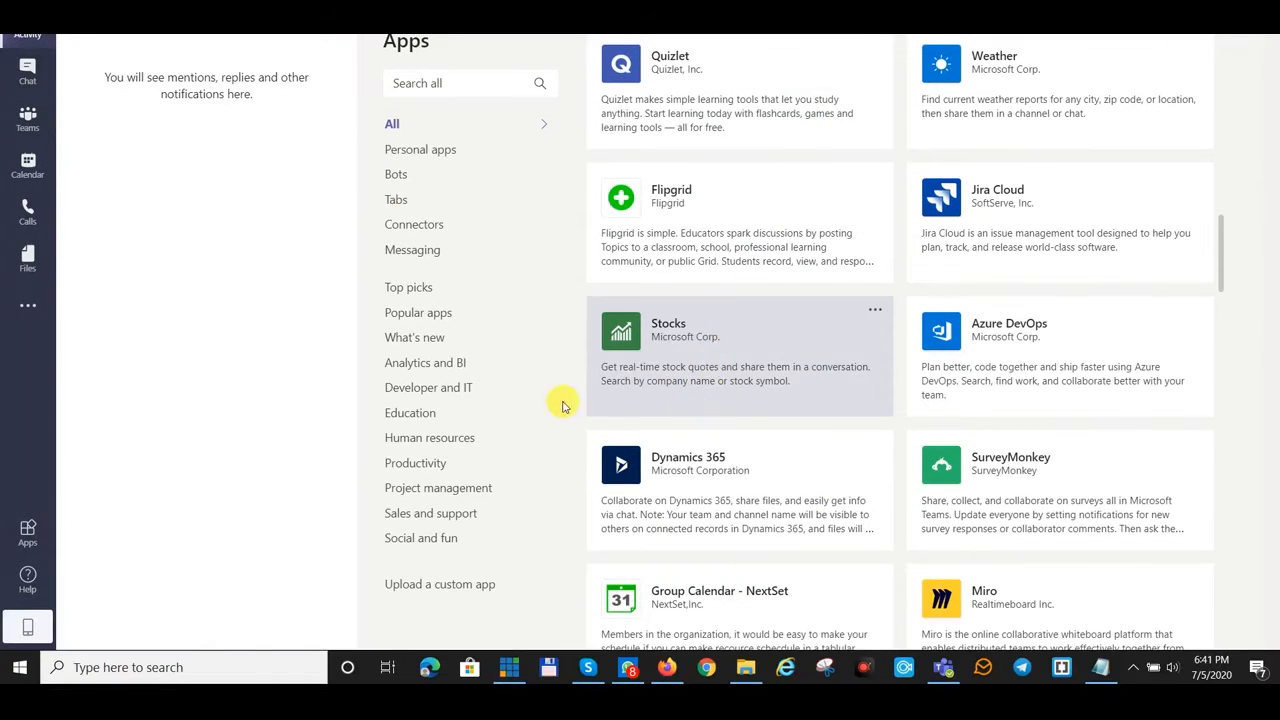
pyautogui.click(27, 540)
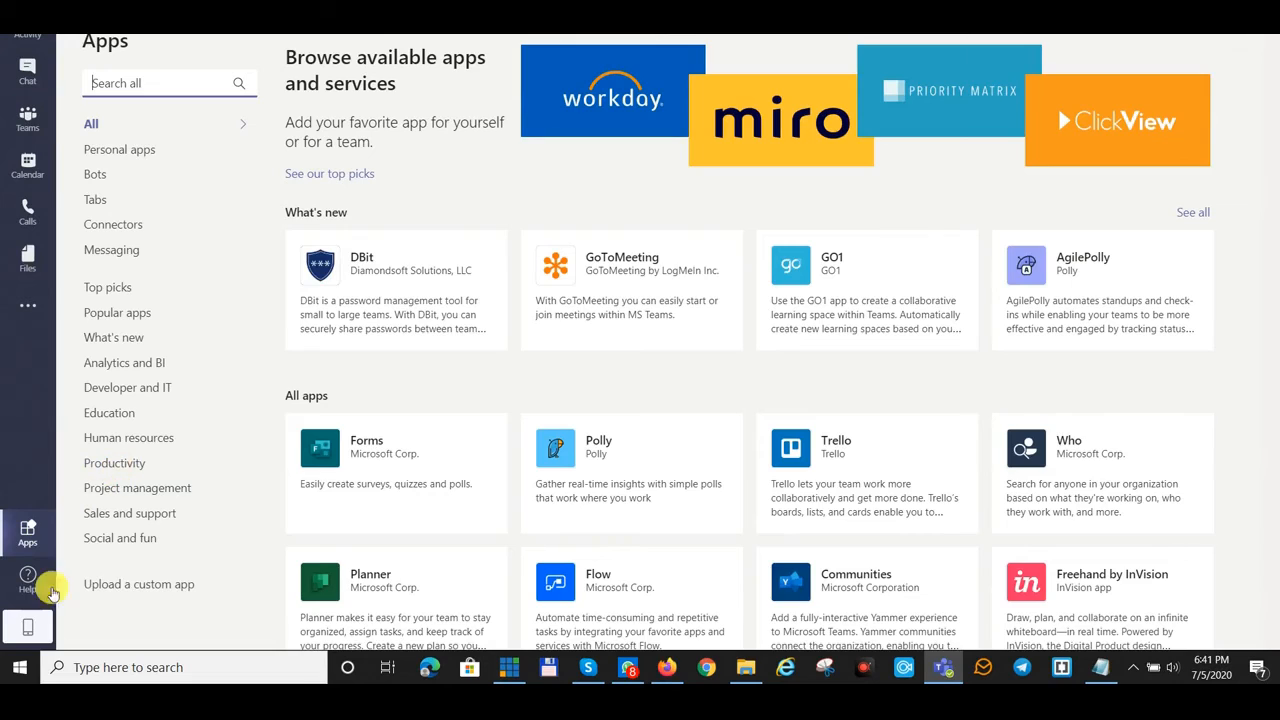
pyautogui.click(26, 622)
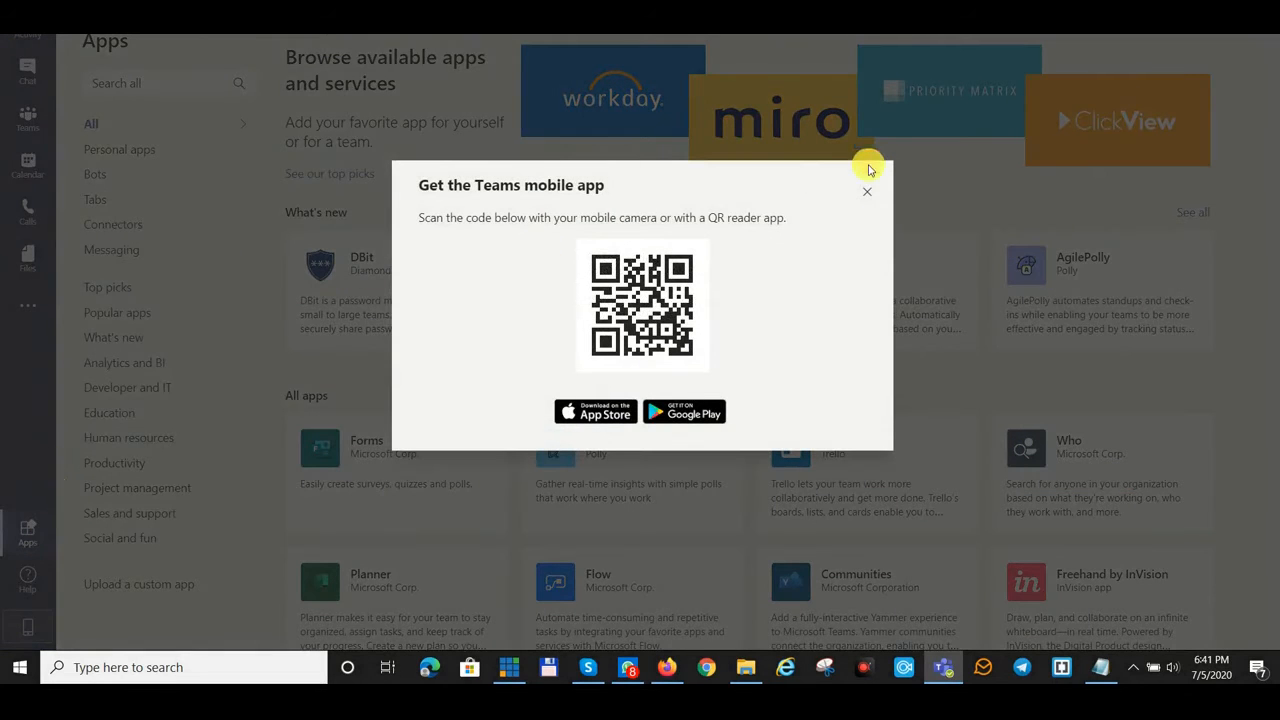
pyautogui.click(867, 192)
# Return to the activity feed and look through the additional apps and the catalogue shown beside it.
pyautogui.click(38, 48)
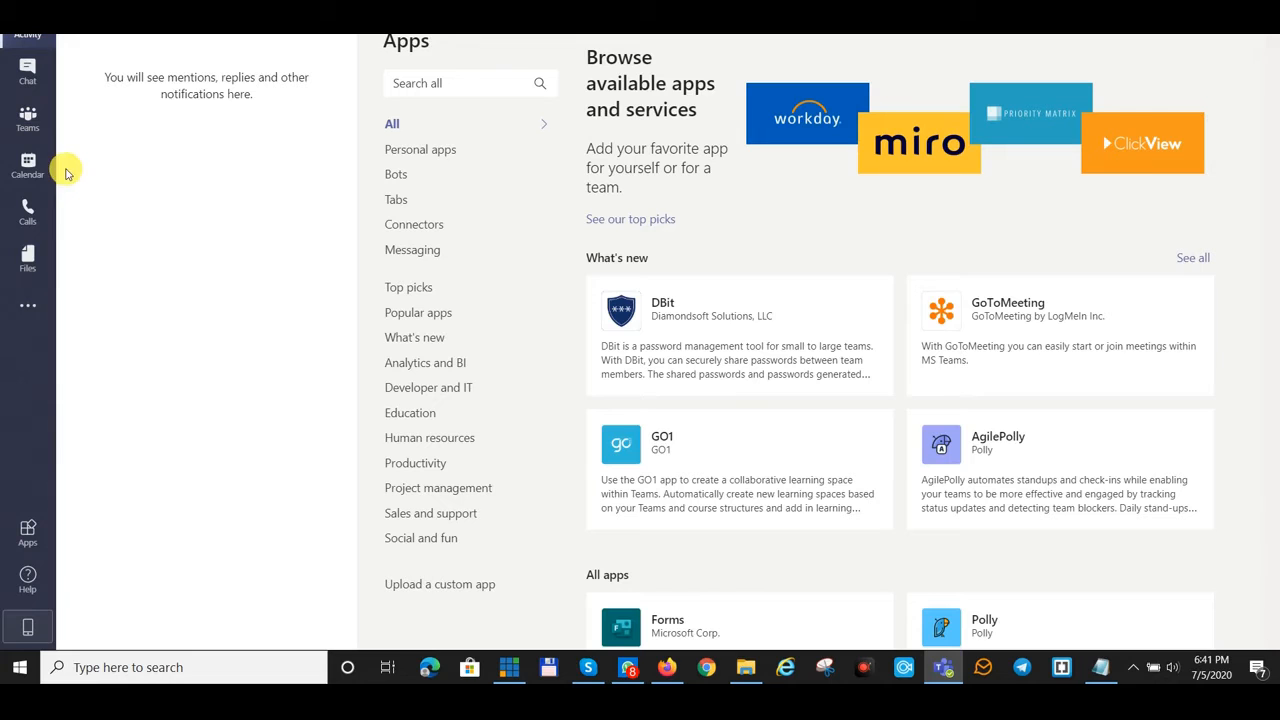
pyautogui.click(31, 308)
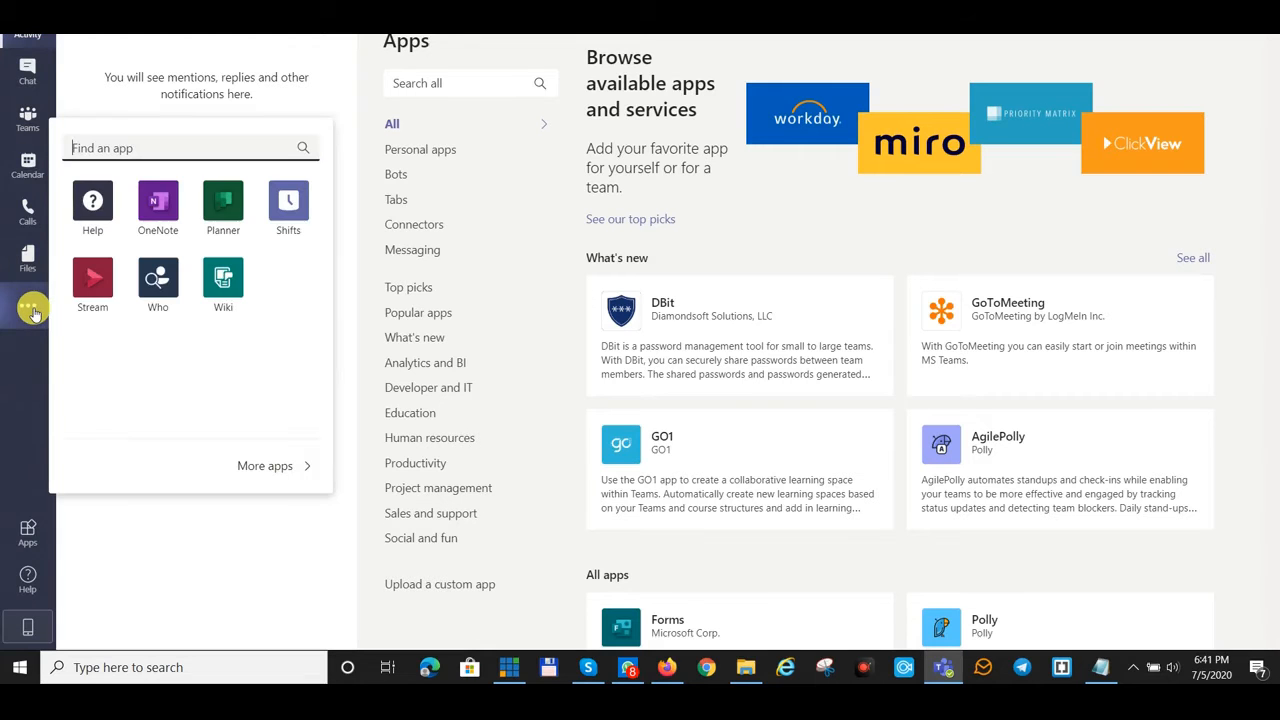
pyautogui.scroll(-5, 600, 465)
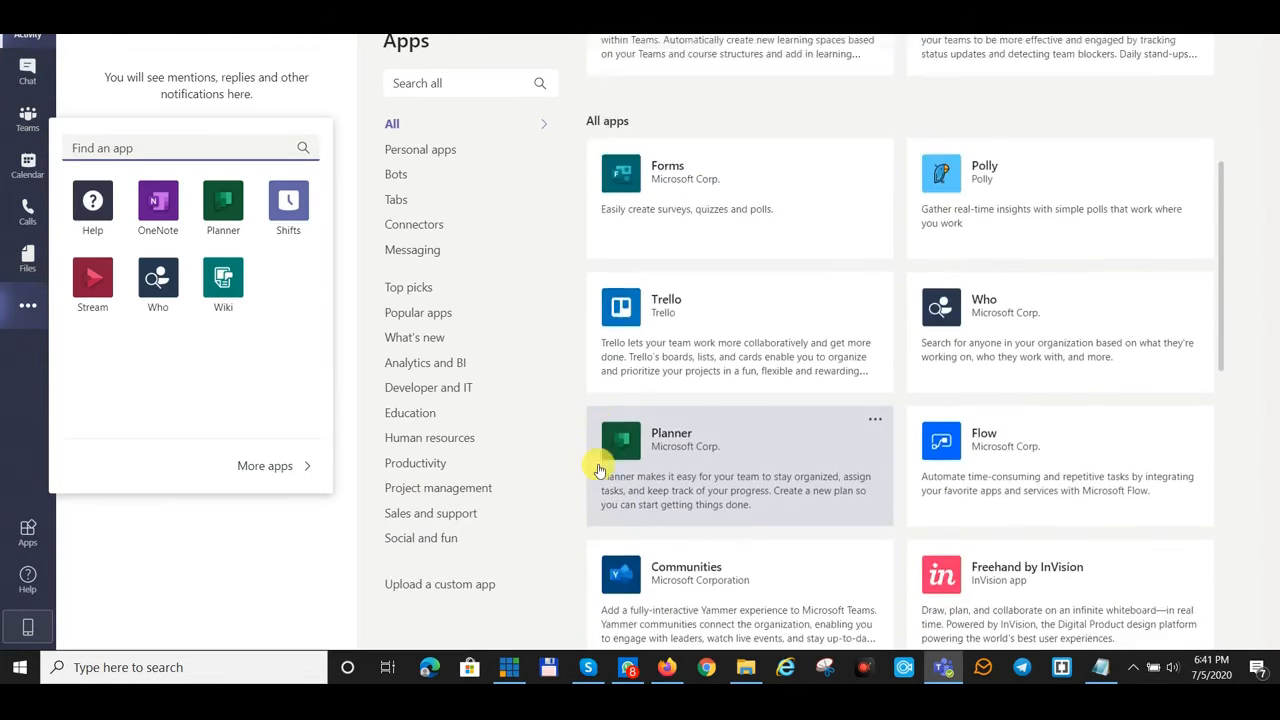
pyautogui.scroll(-5, 605, 460)
pyautogui.click(128, 602)
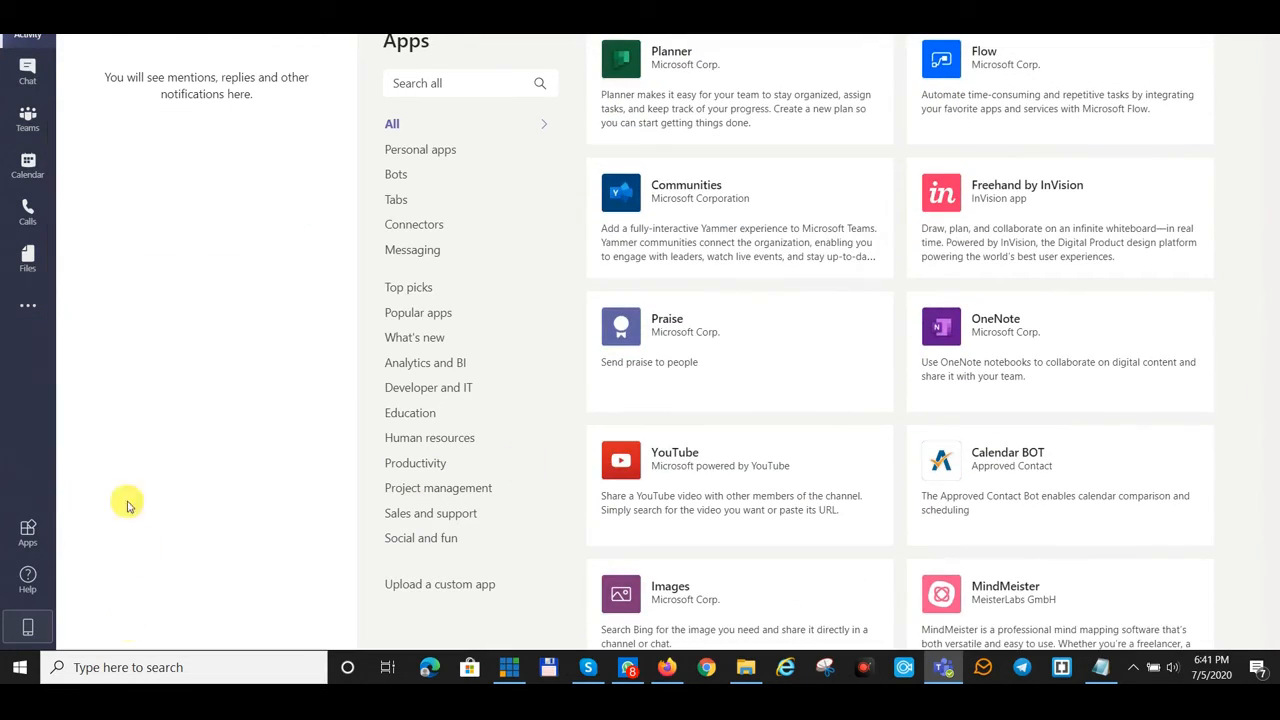
# Open team management and start creating a private team built from scratch.
pyautogui.click(35, 115)
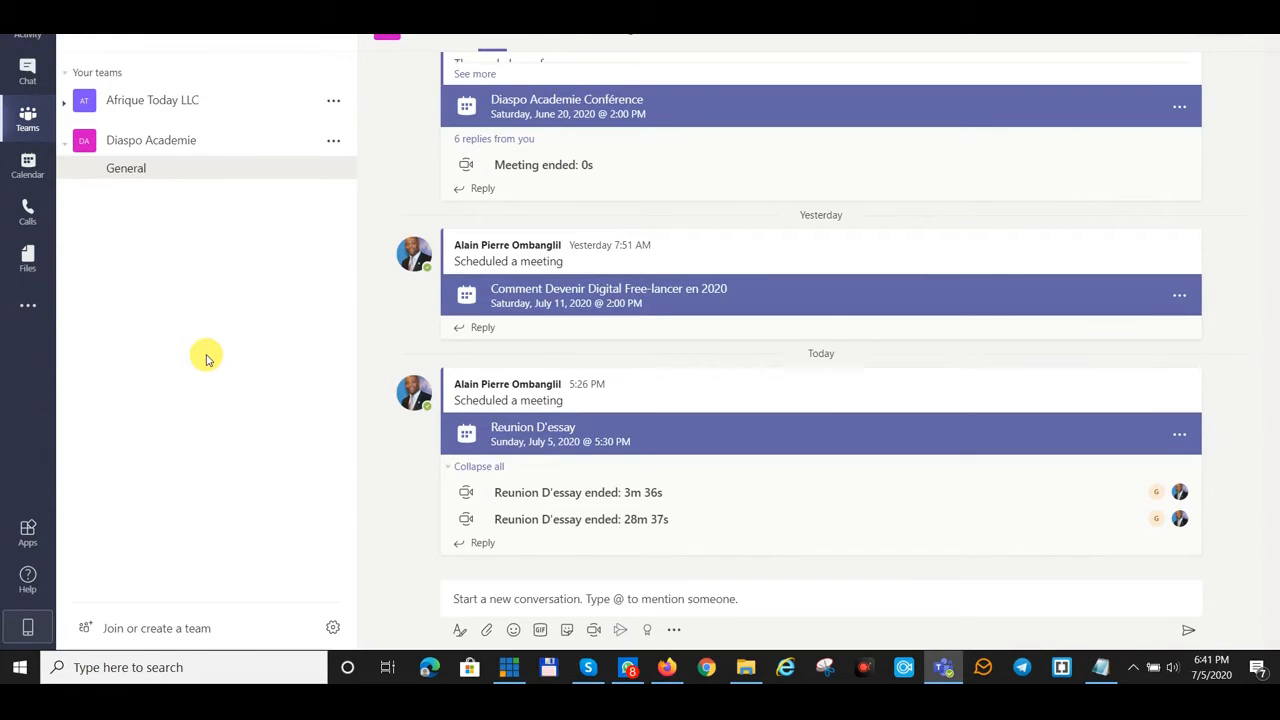
pyautogui.click(334, 630)
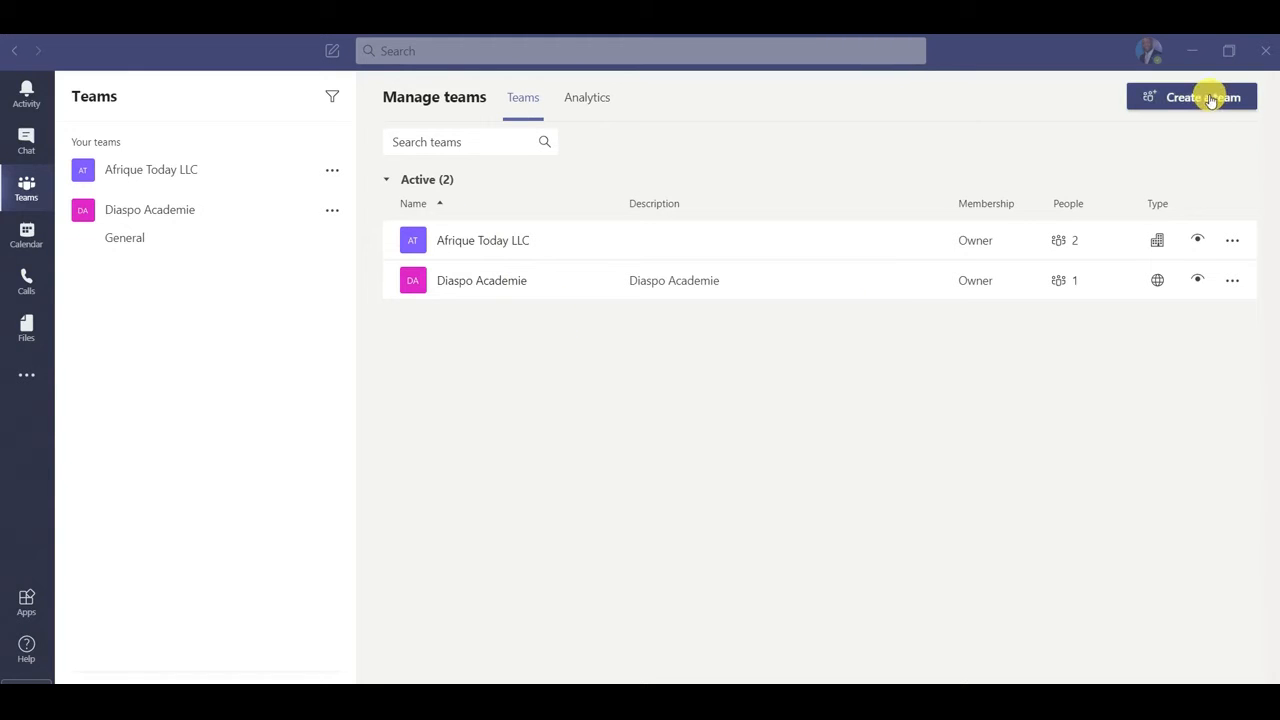
pyautogui.click(1208, 98)
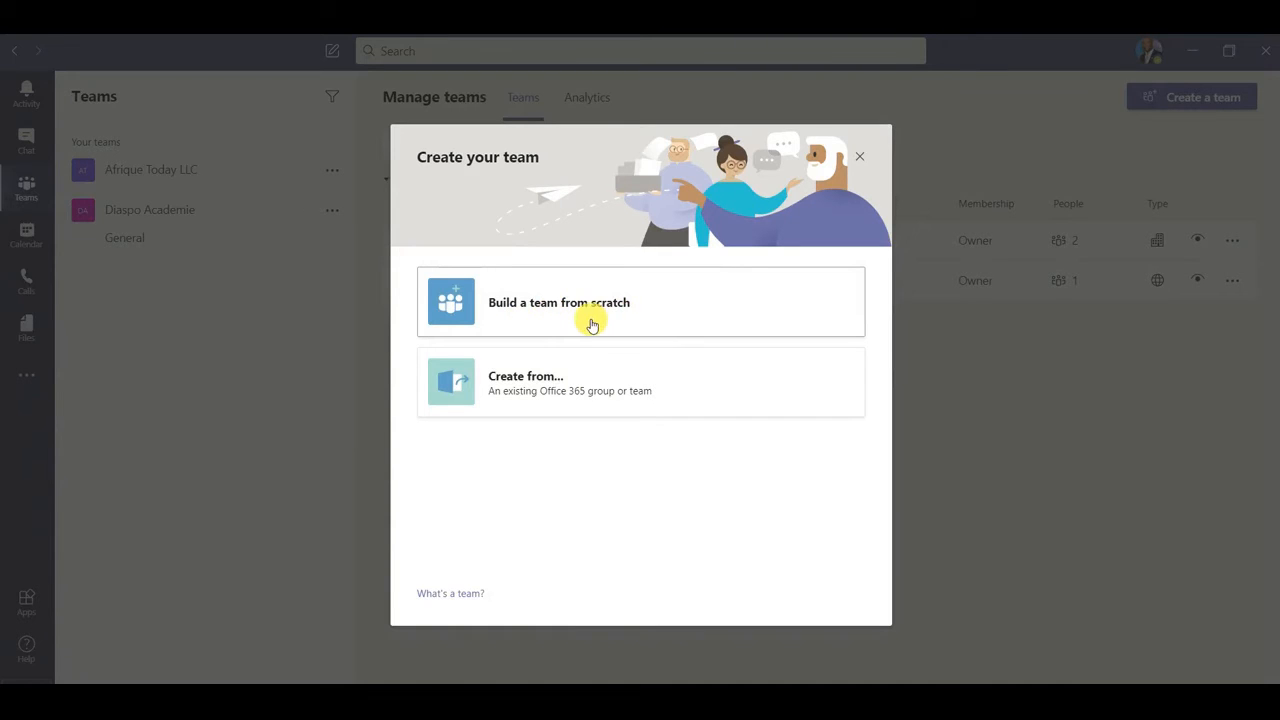
pyautogui.click(551, 310)
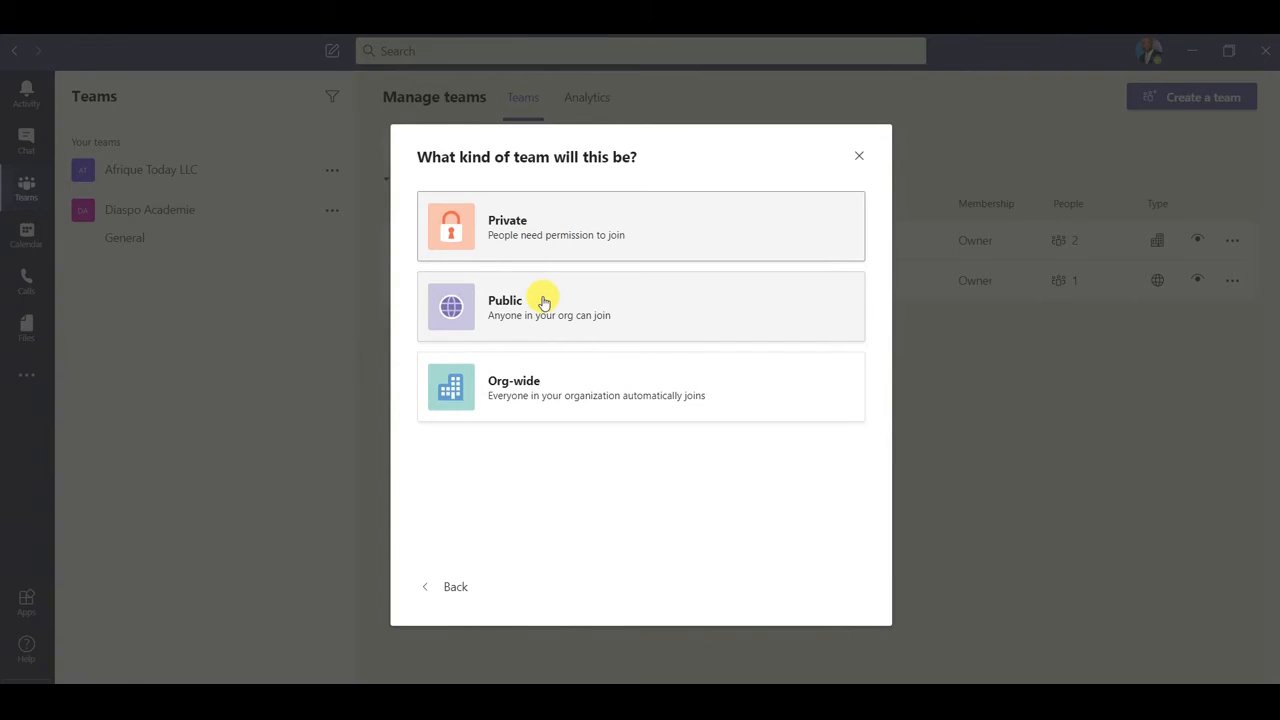
pyautogui.click(598, 237)
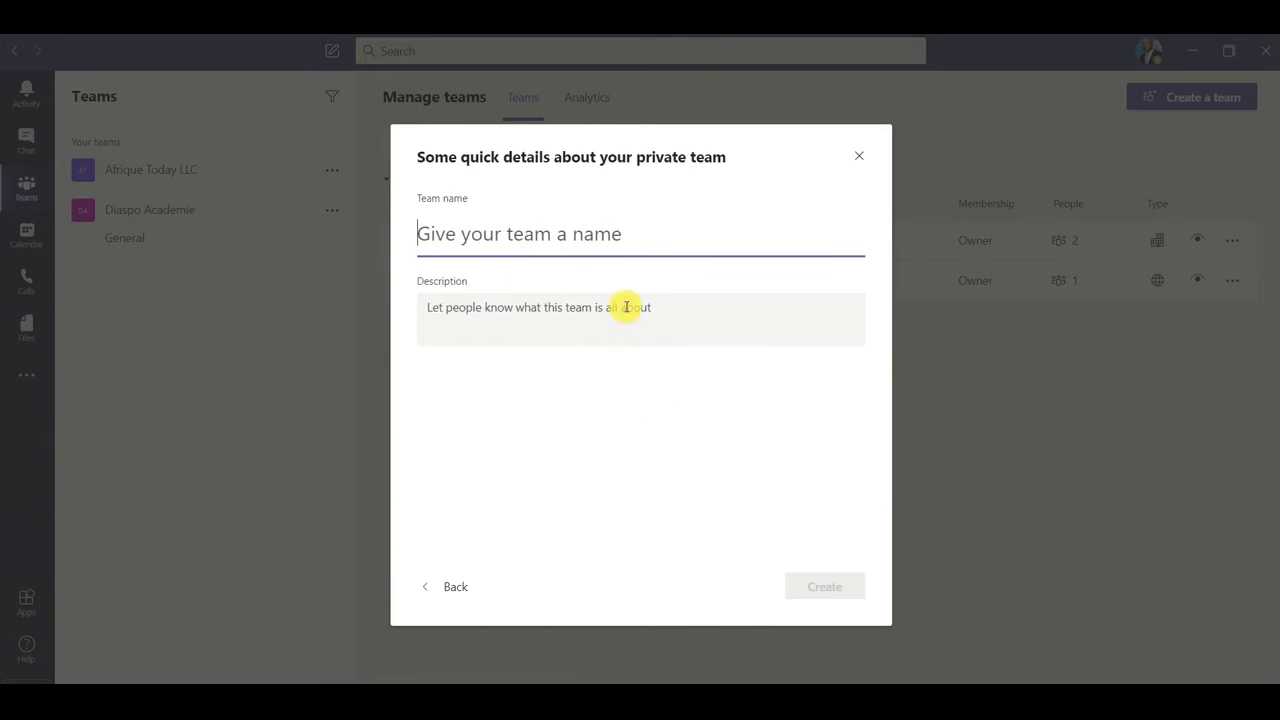
# Fill in the new private team's name as sss with a placeholder description, and discard the team without creating it.
pyautogui.click(445, 306)
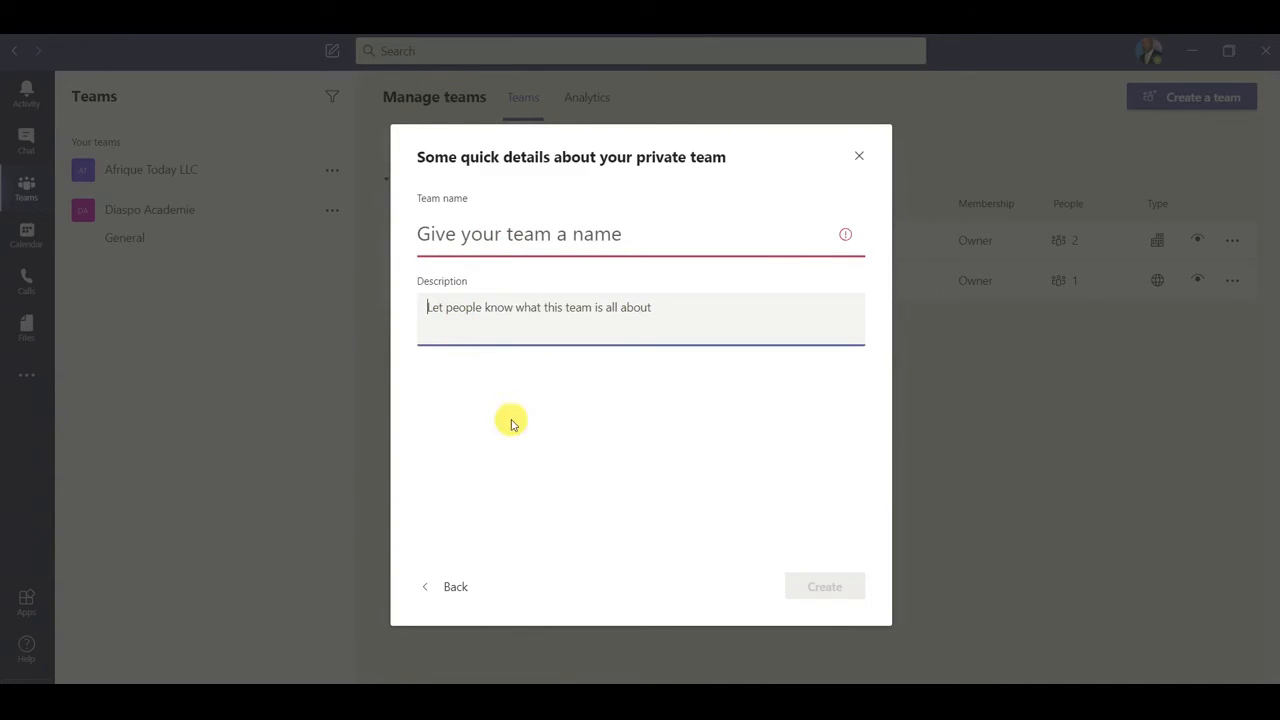
pyautogui.click(470, 226)
pyautogui.write('sss')
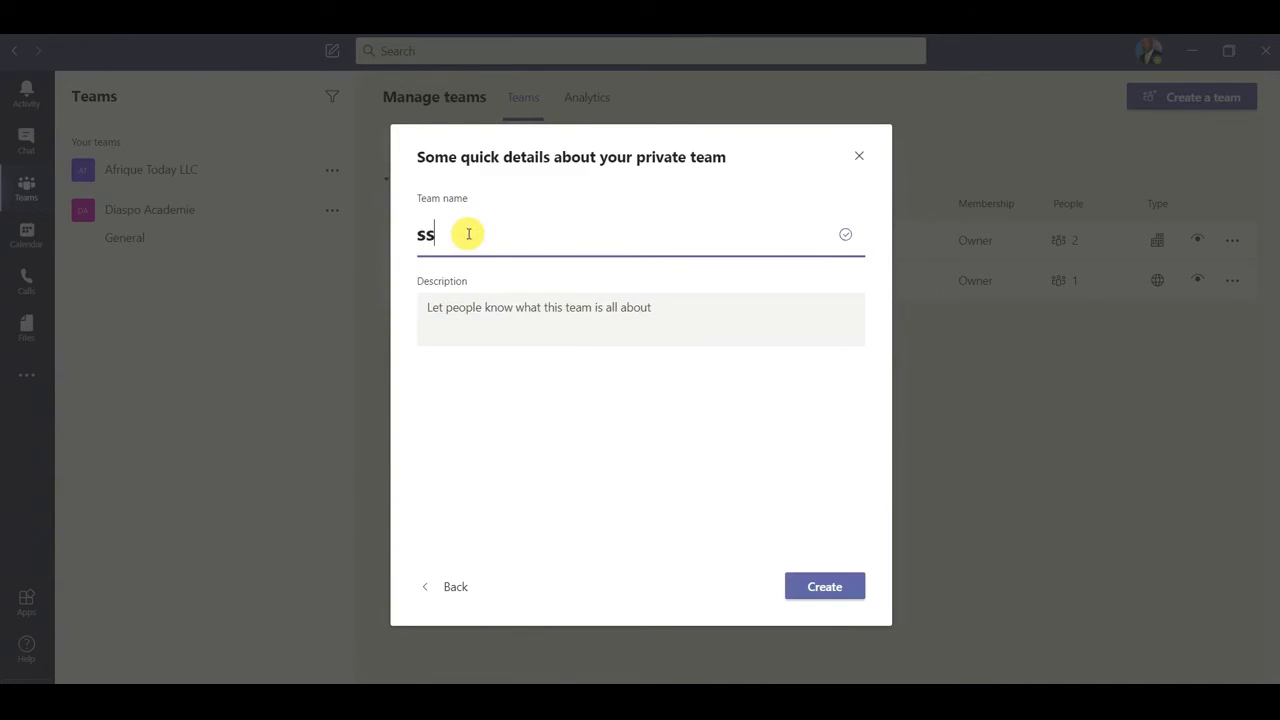
pyautogui.click(486, 300)
pyautogui.write('ddffffffffffffffffff')
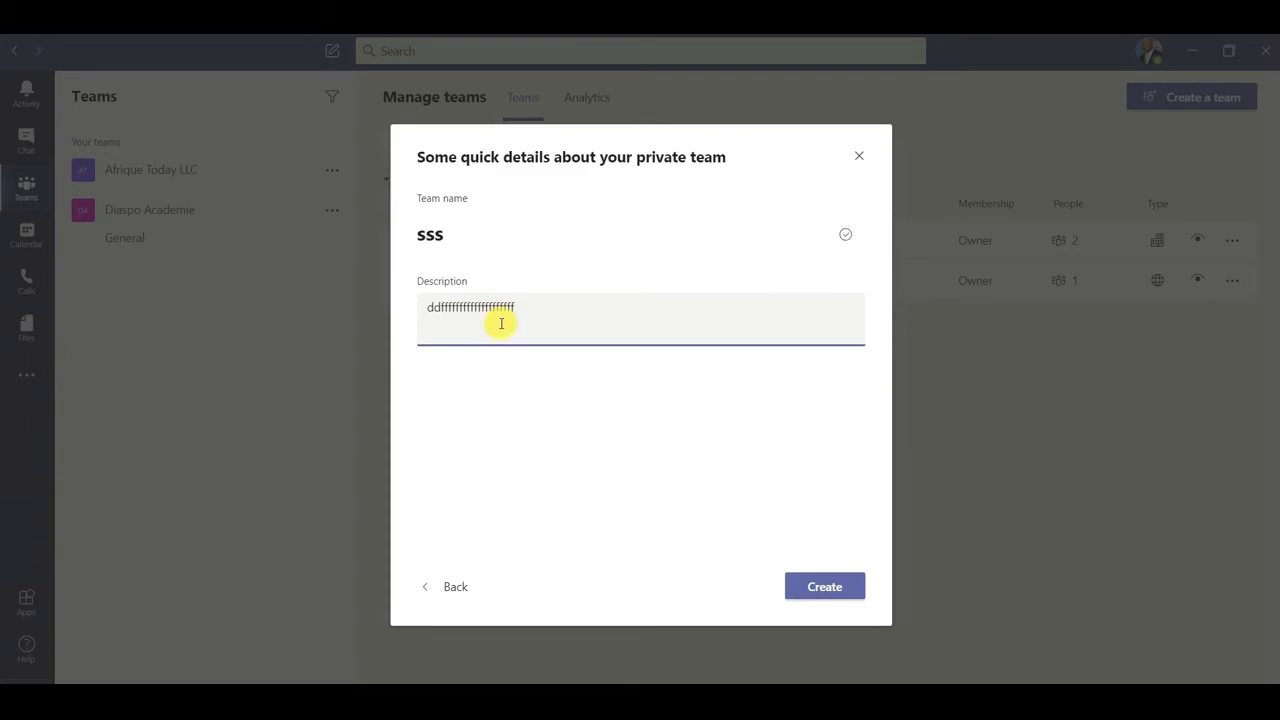
pyautogui.moveTo(576, 320); pyautogui.dragTo(392, 304)
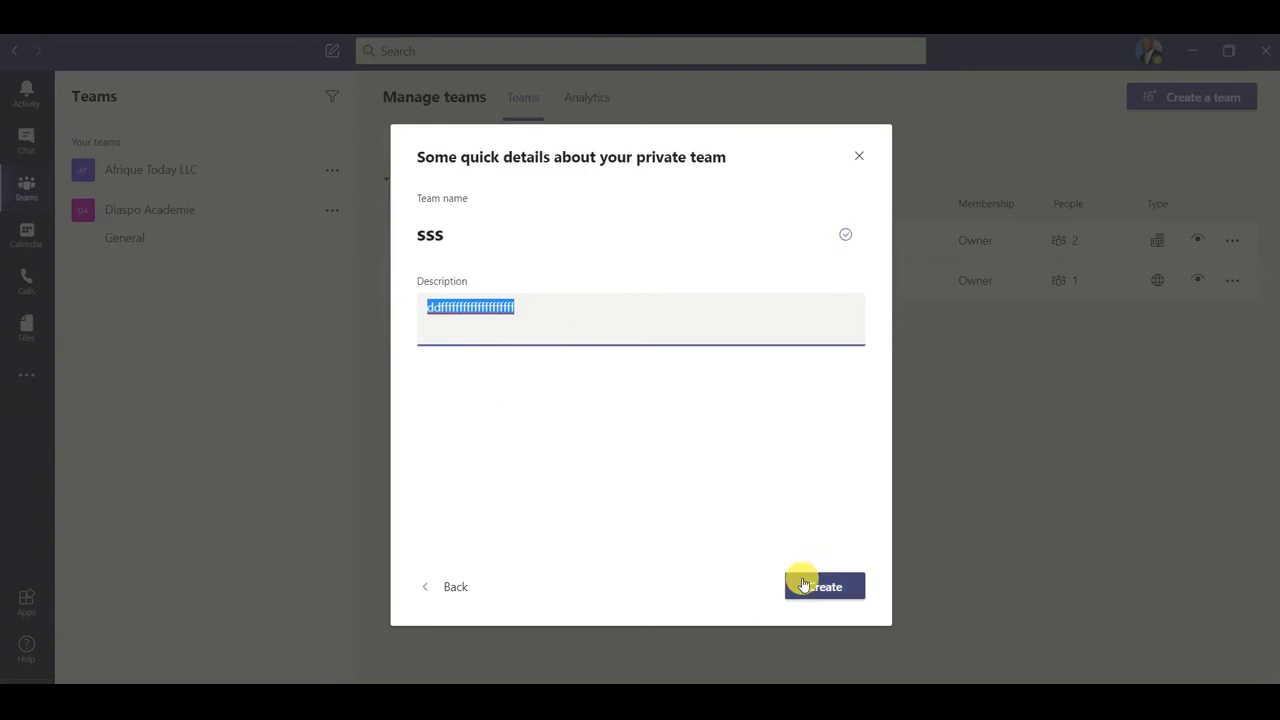
pyautogui.click(859, 156)
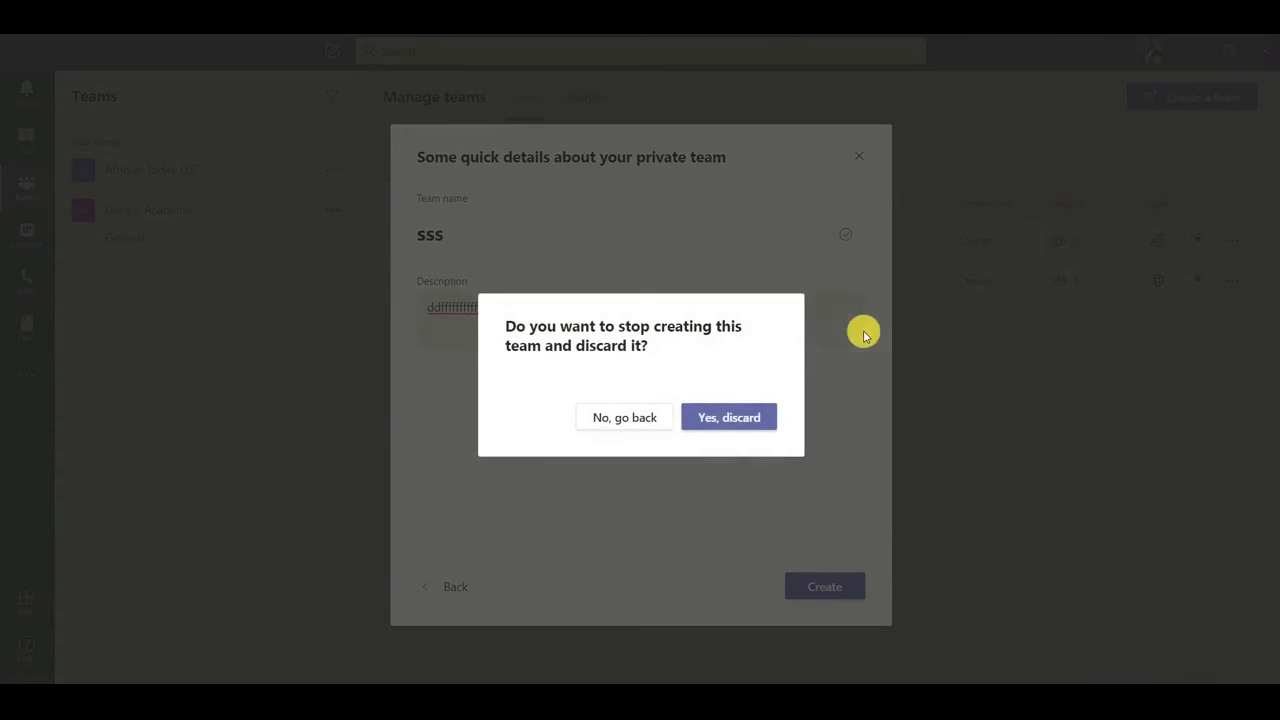
pyautogui.click(729, 420)
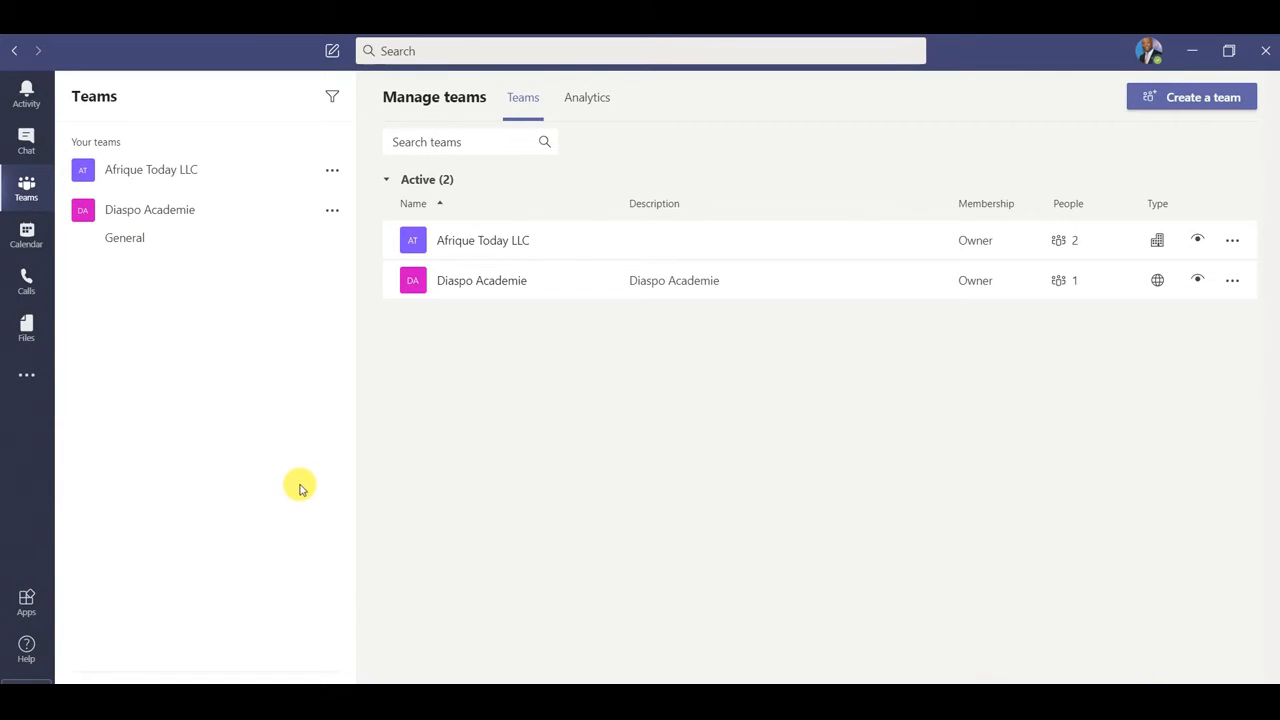
# Open the management page of the Diaspo Academie team, view its add-members form and close the form.
pyautogui.click(332, 211)
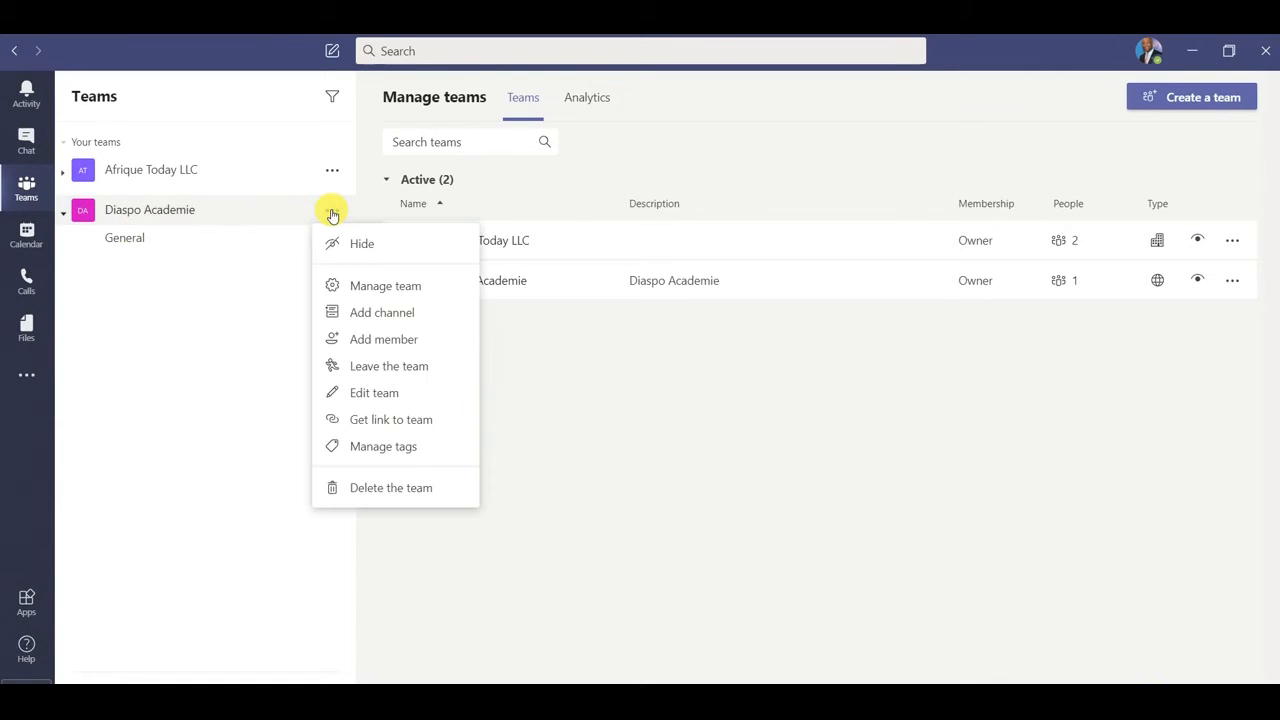
pyautogui.click(360, 286)
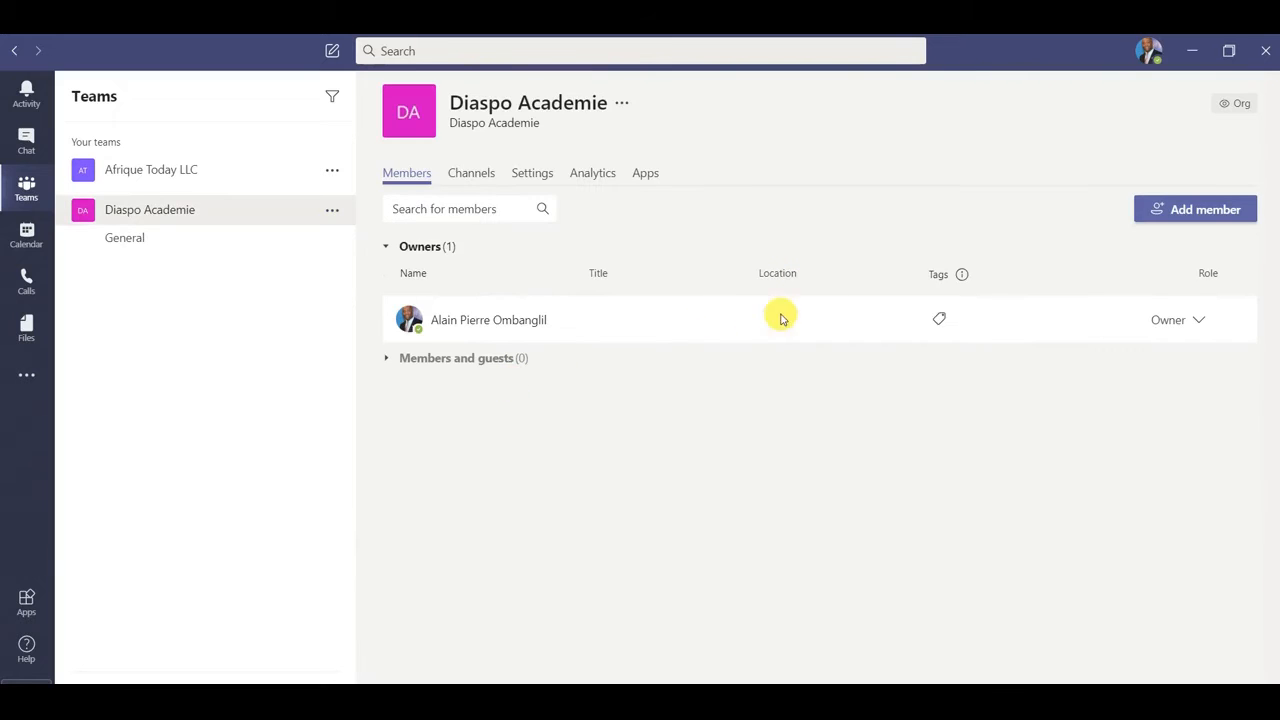
pyautogui.click(1197, 215)
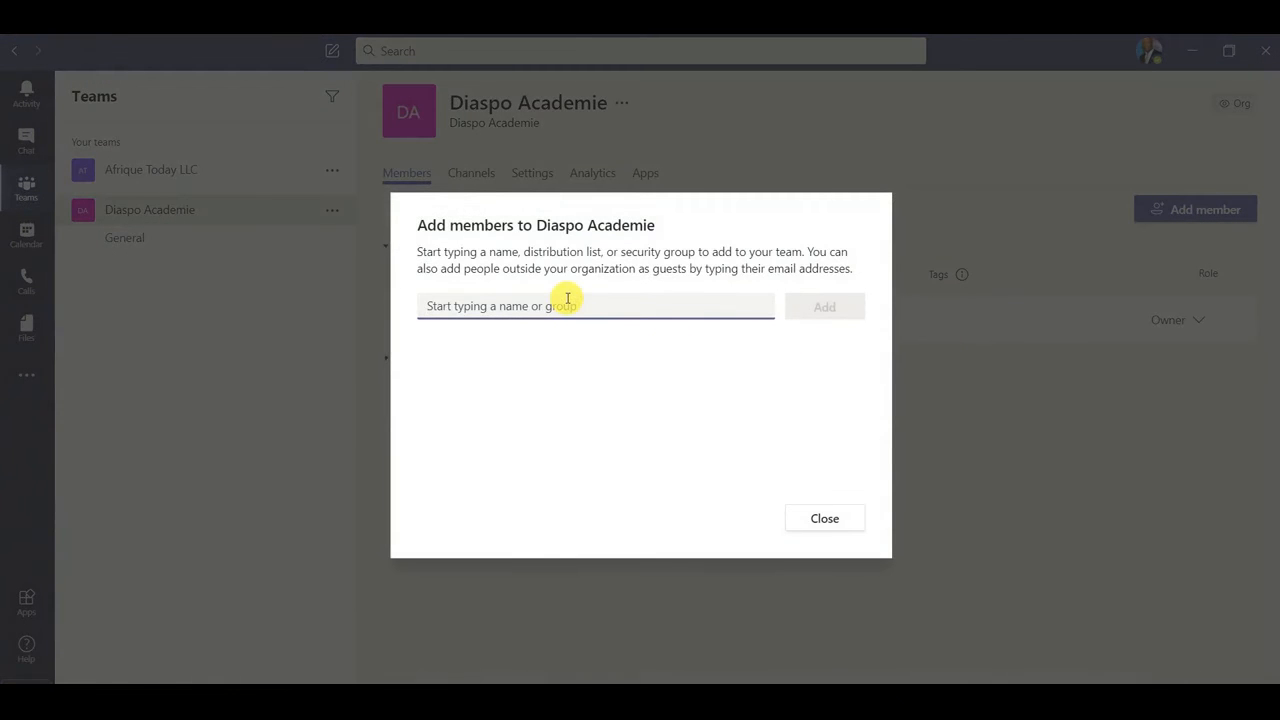
pyautogui.click(822, 514)
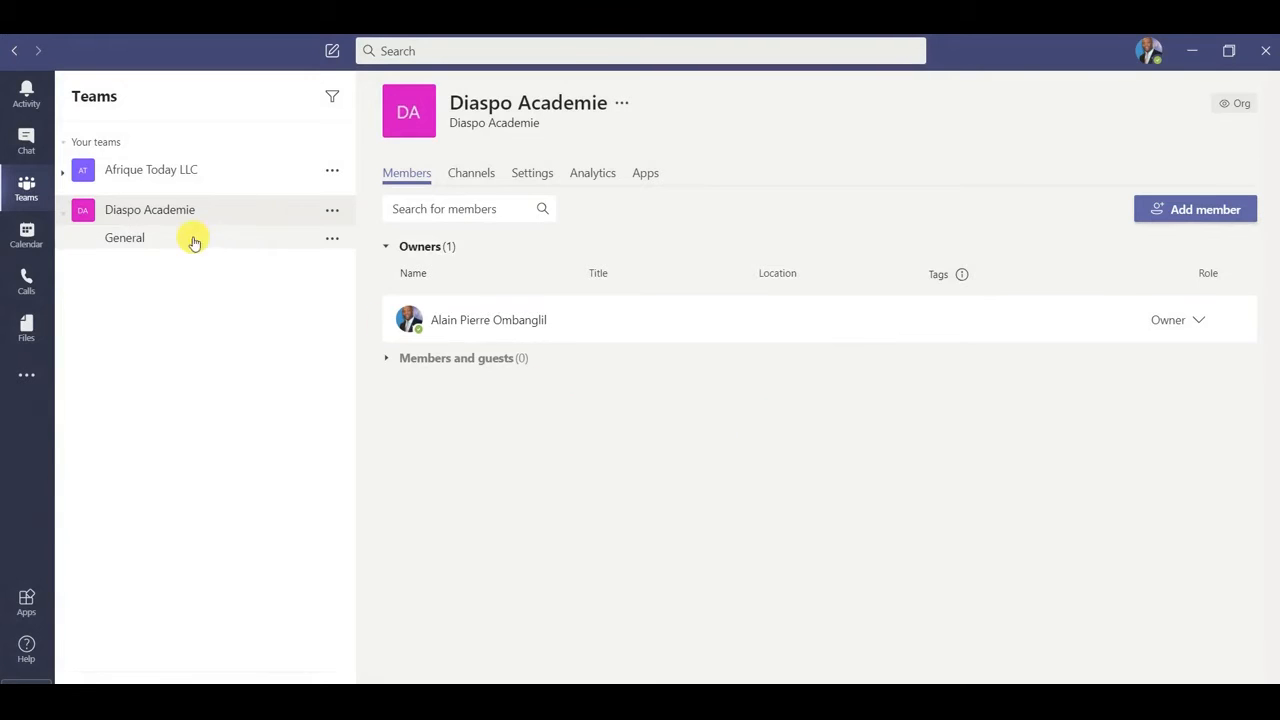
# Open the General channel of Diaspo Academie and collapse that team's channel list.
pyautogui.click(125, 238)
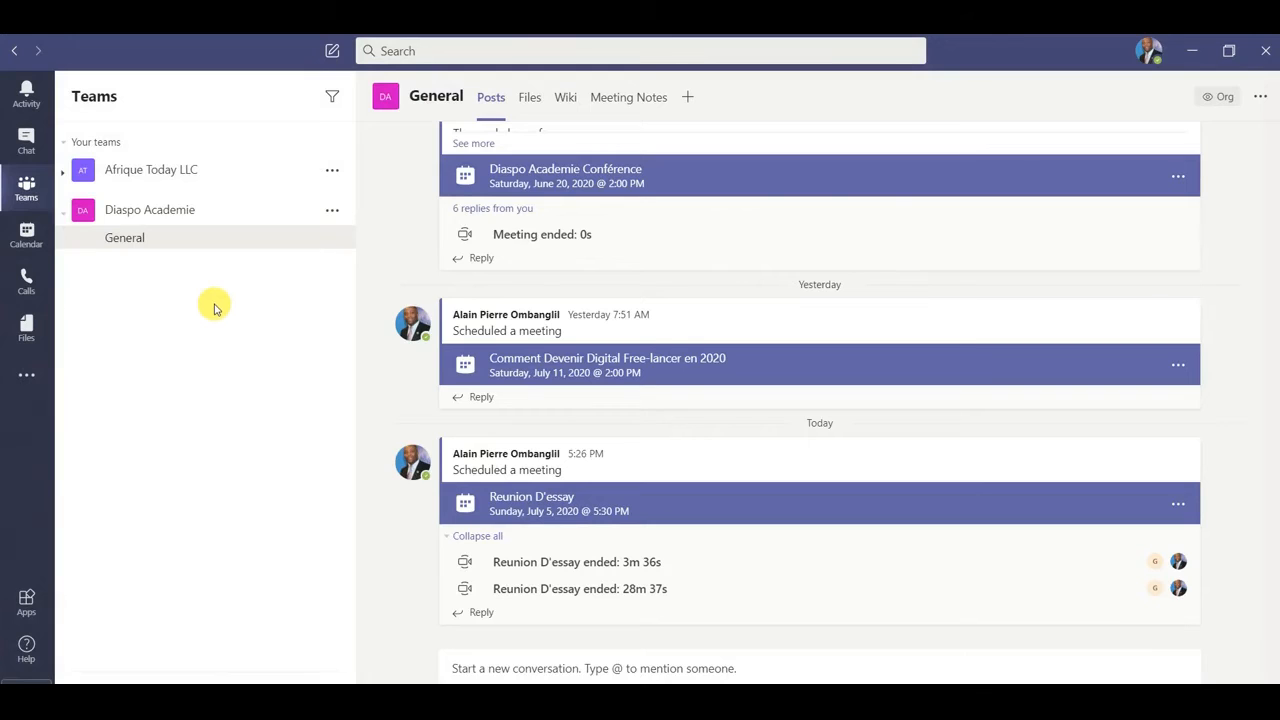
pyautogui.click(126, 211)
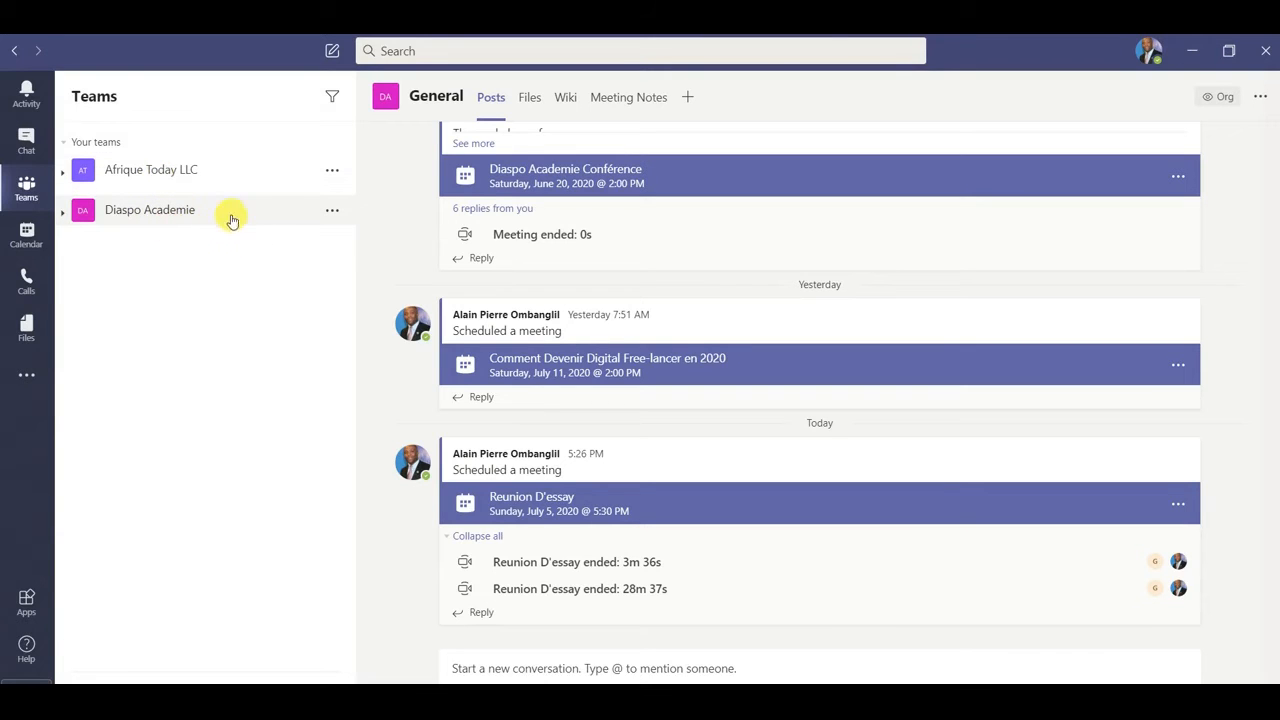
# View the Diaspo Academie team's options and browse the Calendar, Activity, Files and Calls sections.
pyautogui.click(331, 212)
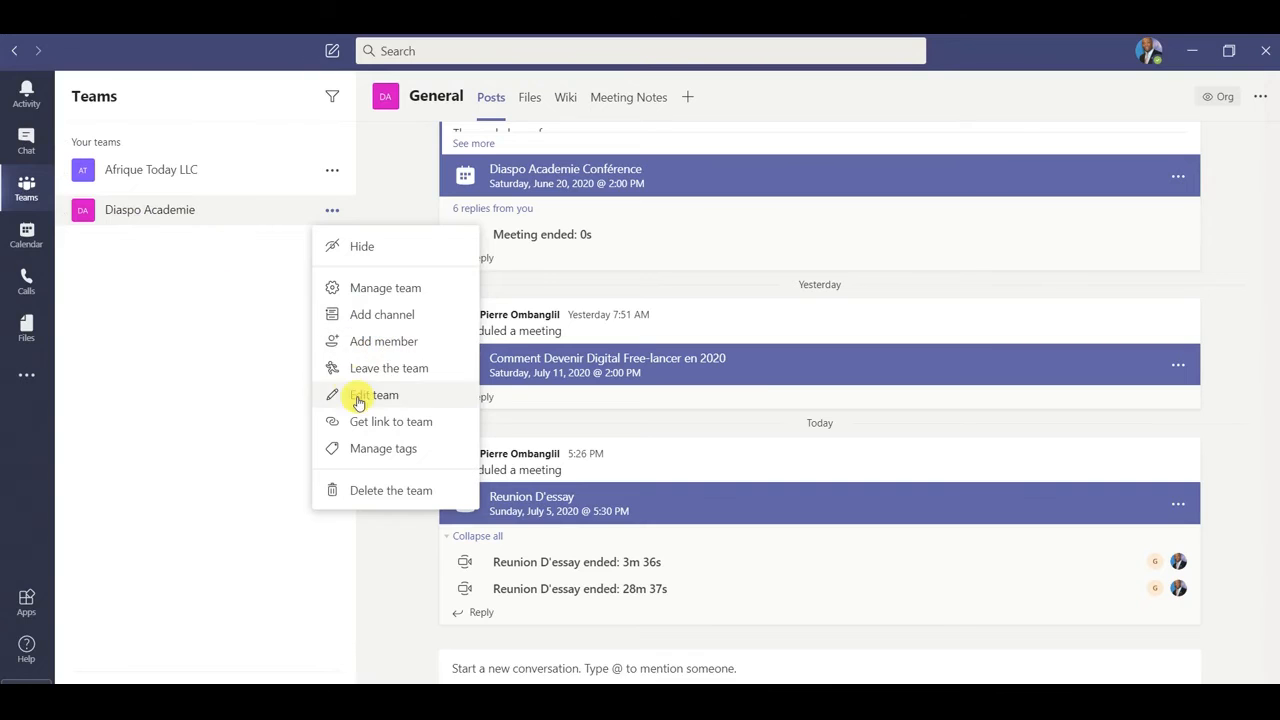
pyautogui.click(196, 332)
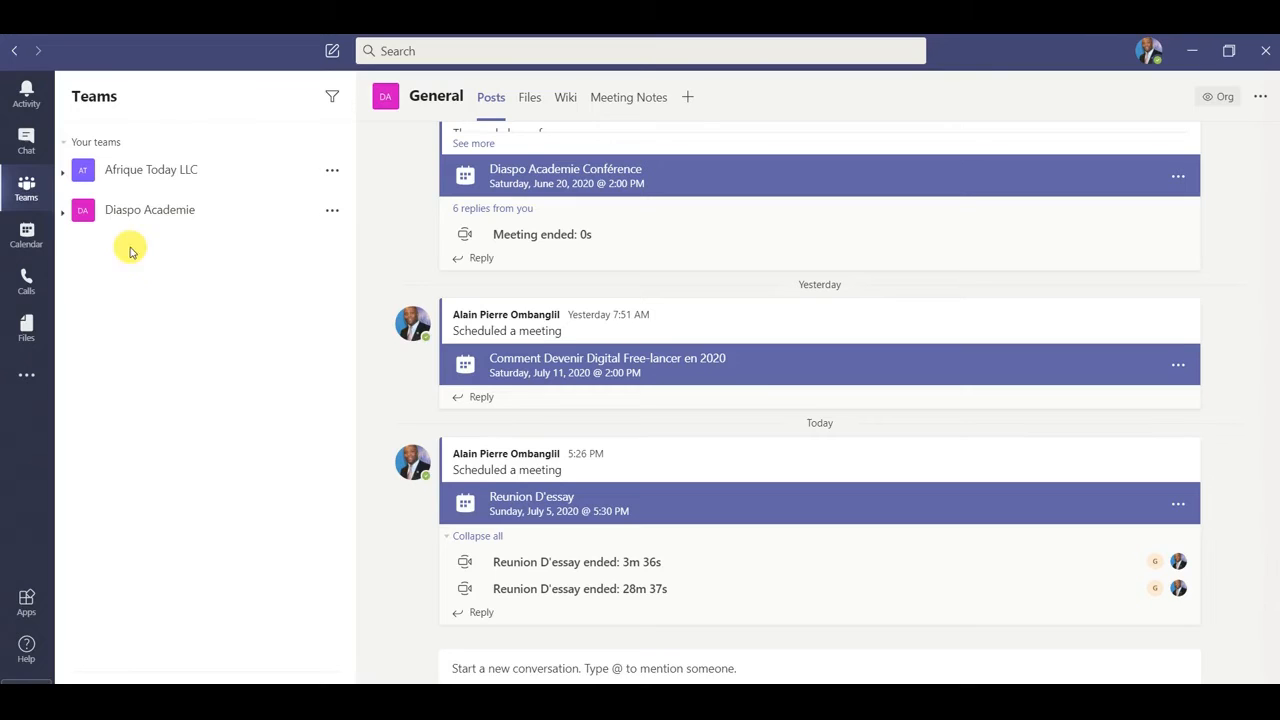
pyautogui.click(25, 233)
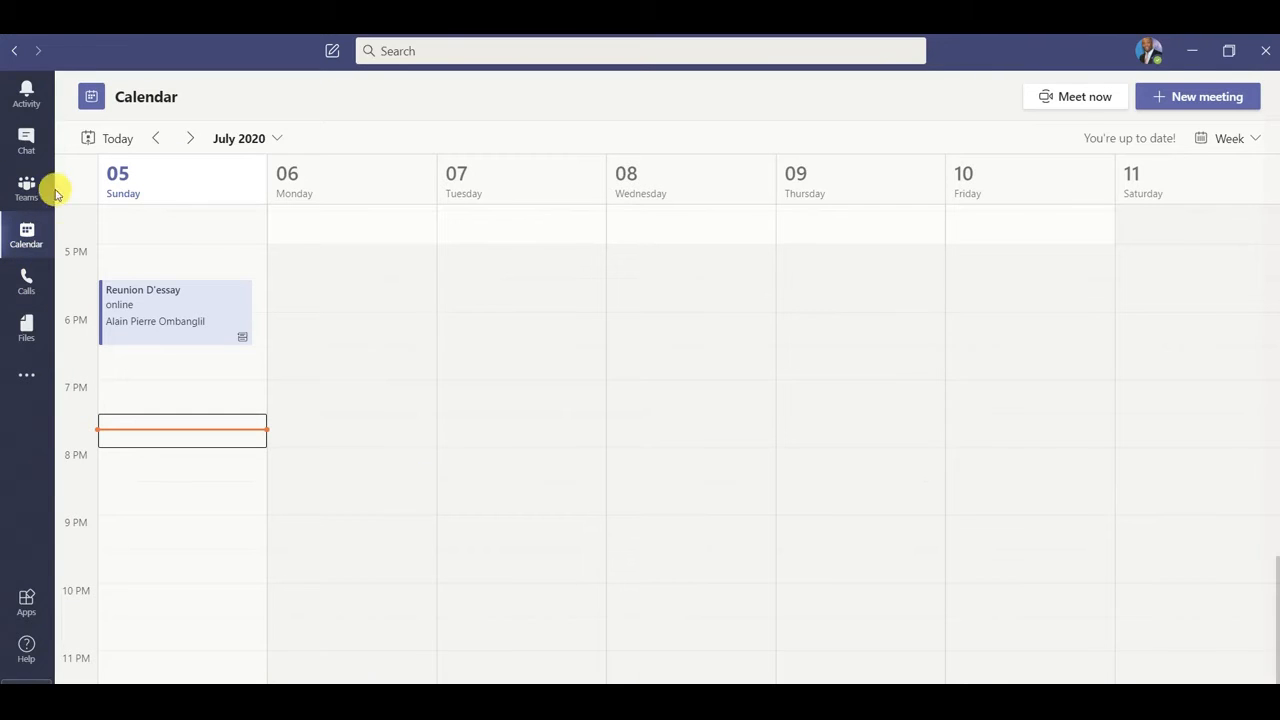
pyautogui.click(26, 95)
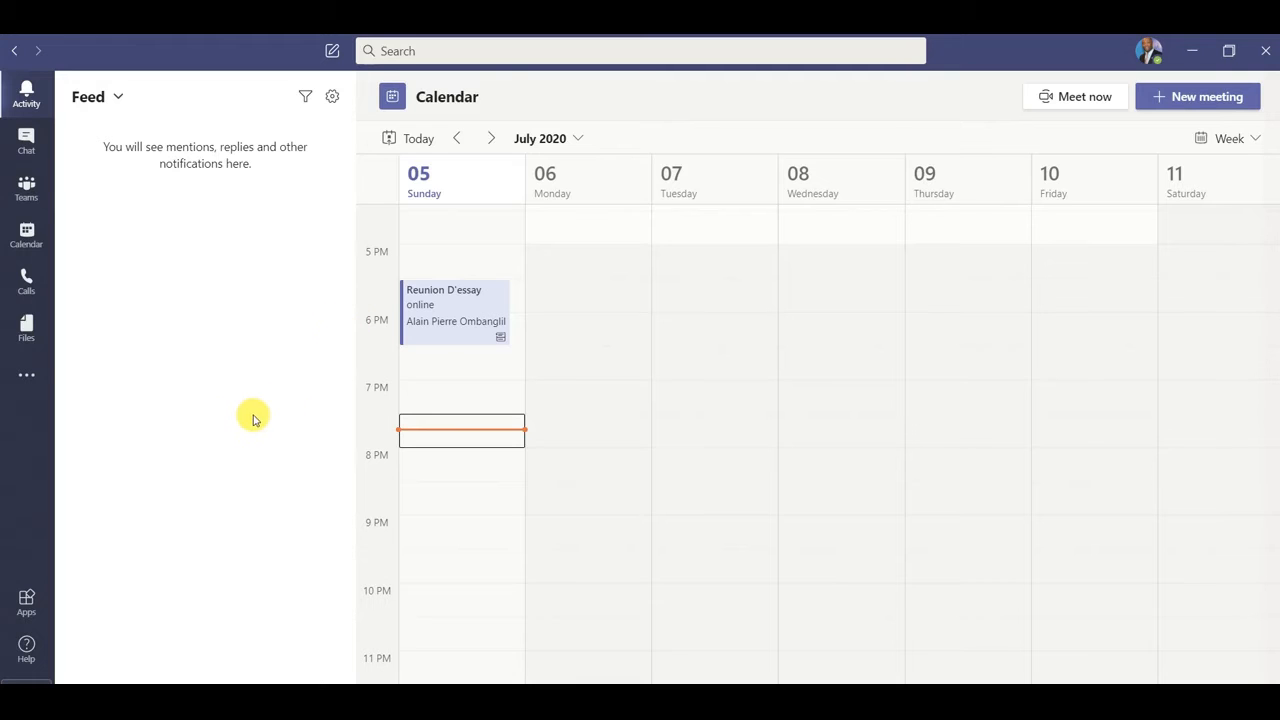
pyautogui.click(22, 330)
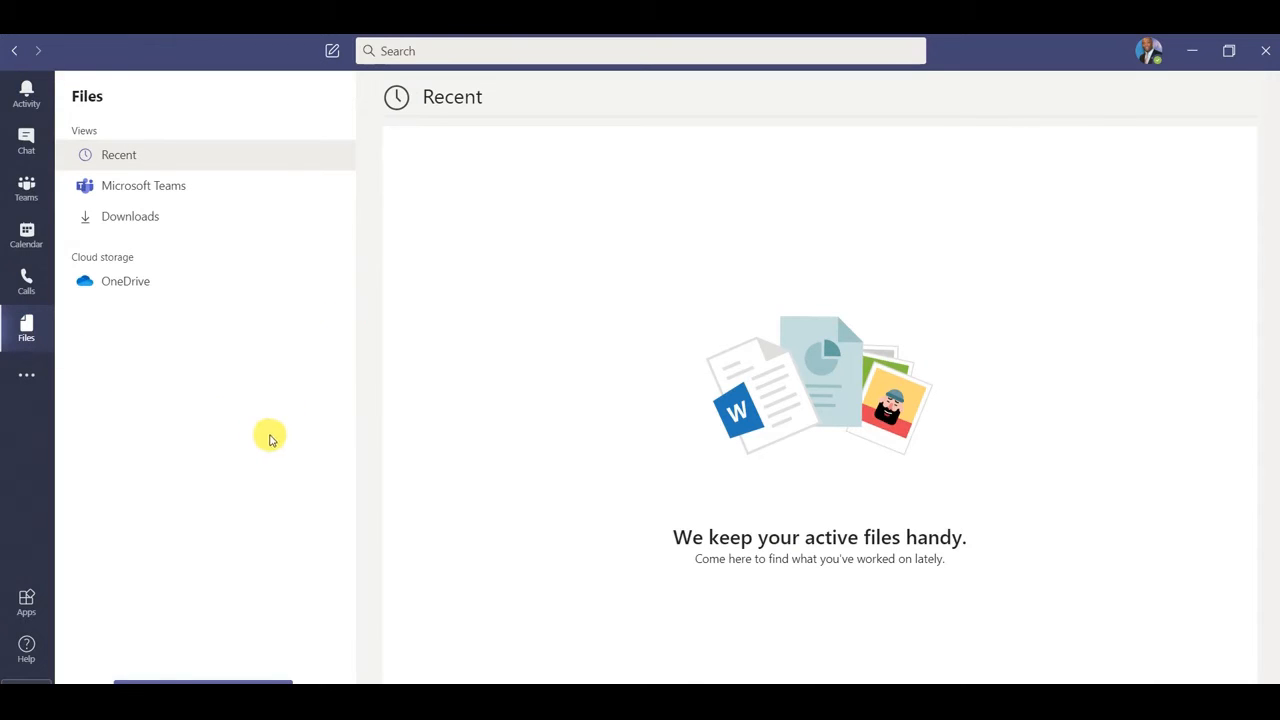
pyautogui.click(27, 285)
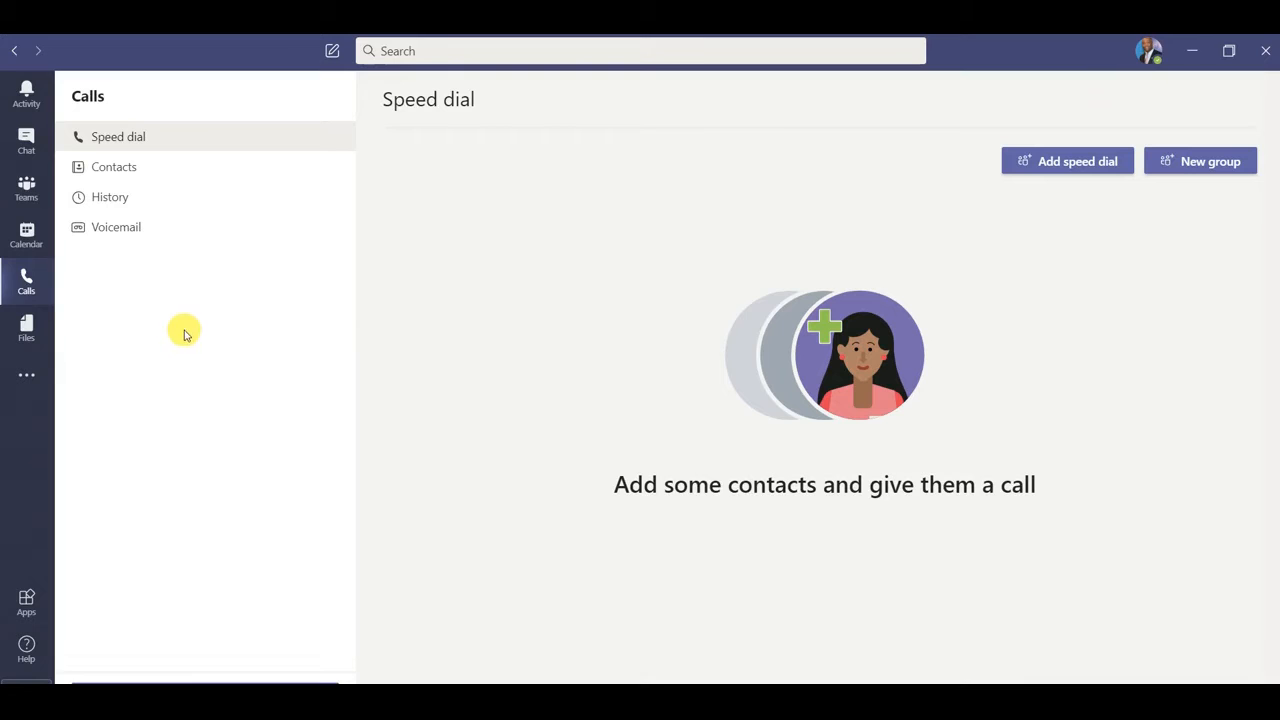
# Open the Reunion D'essay meeting from the calendar and copy its Join Microsoft Teams Meeting link.
pyautogui.click(30, 234)
pyautogui.doubleClick(190, 310)
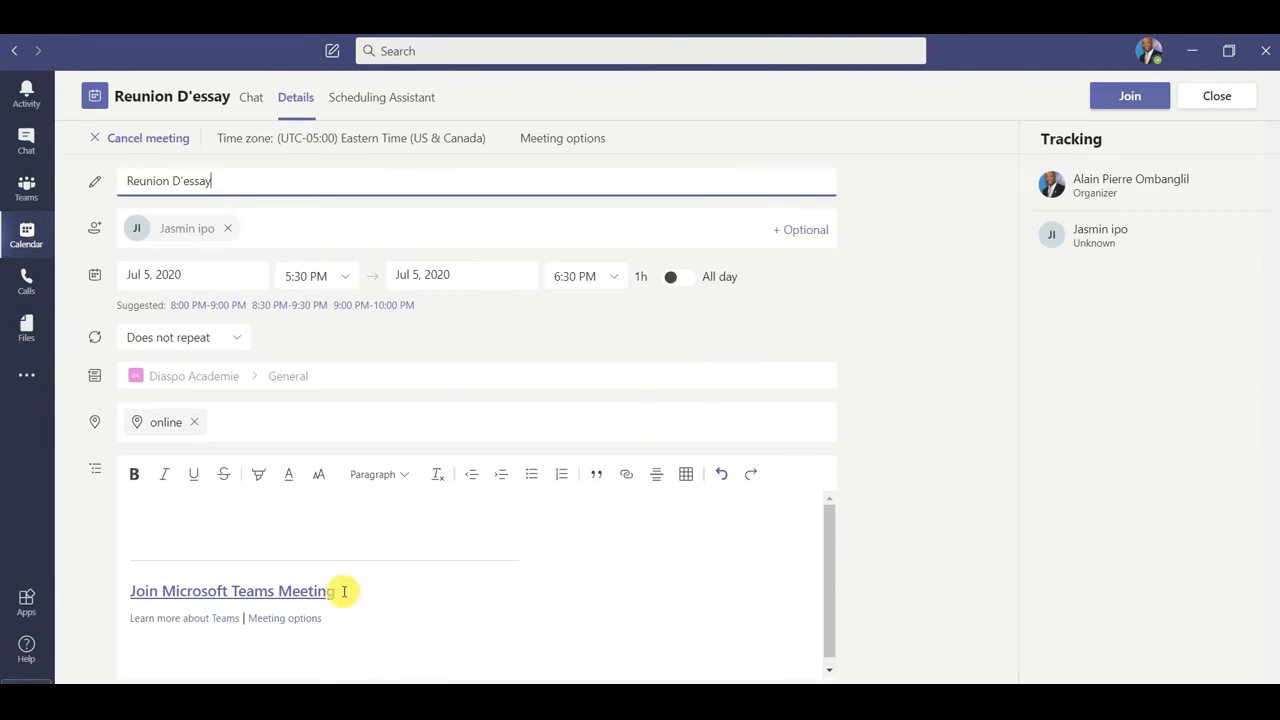
pyautogui.click(291, 591)
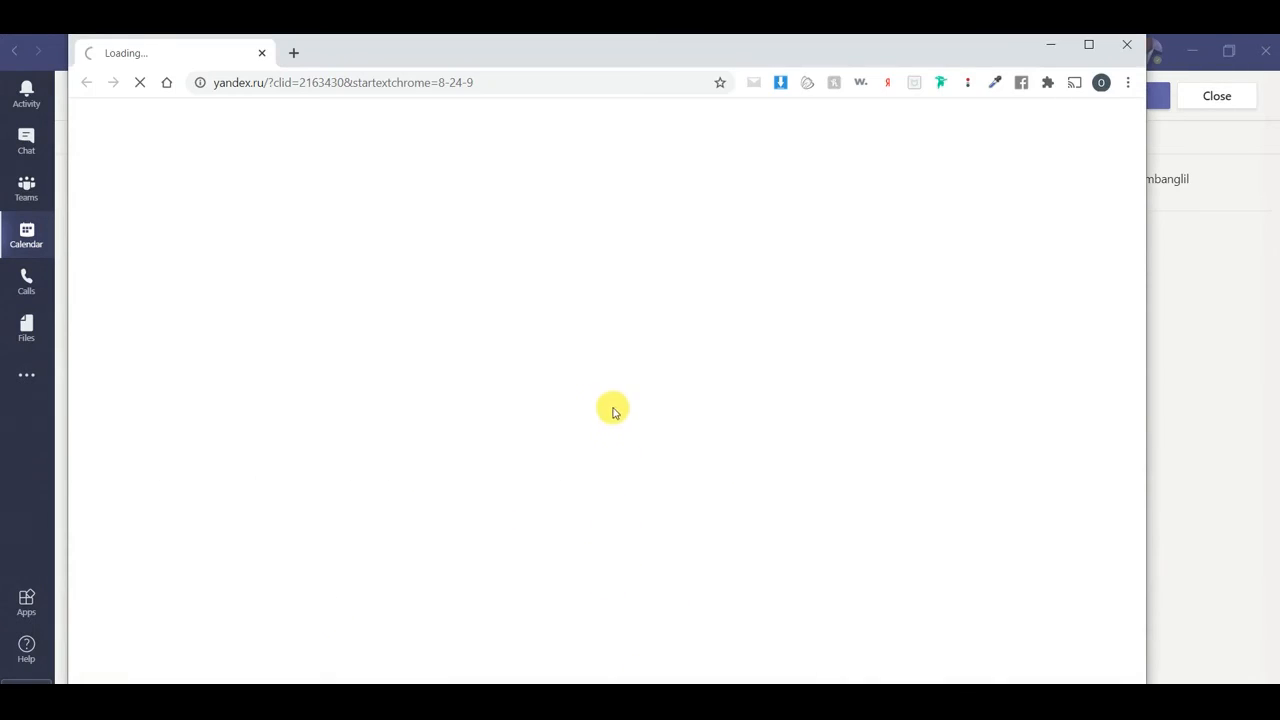
# Switch to Chrome, load the copied meeting link and decline opening the Teams desktop app.
pyautogui.click(297, 83)
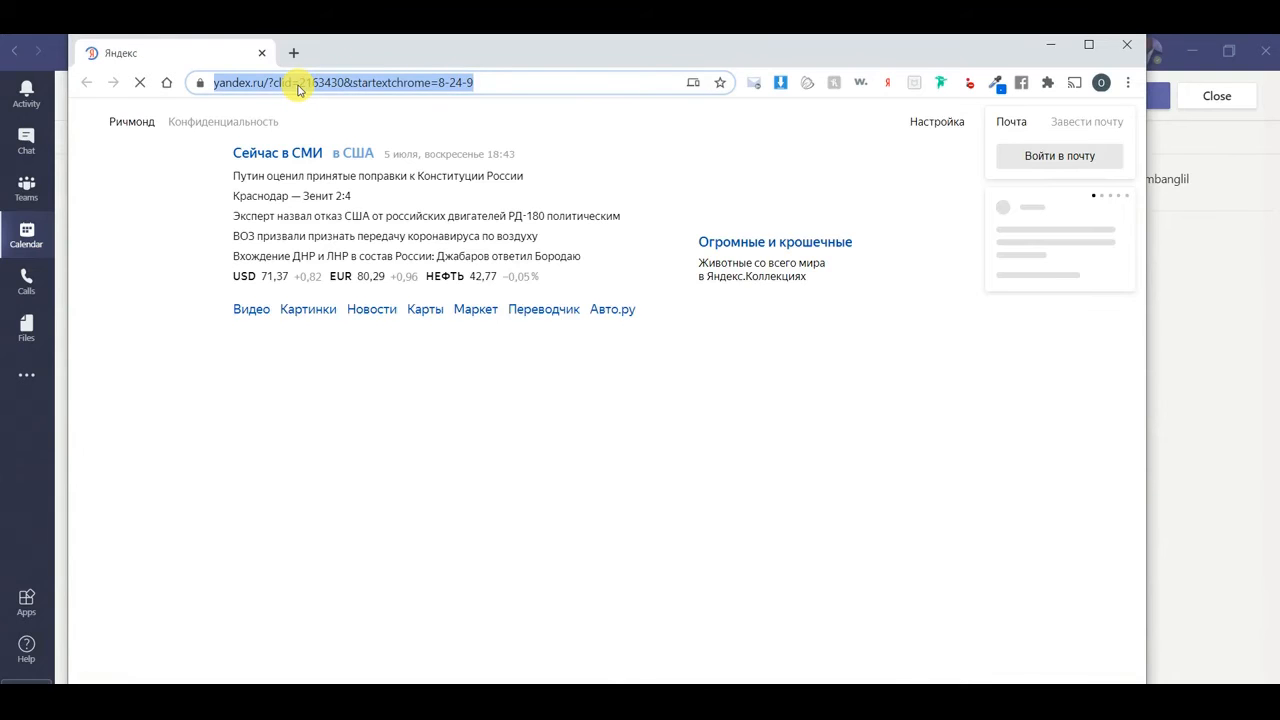
pyautogui.hotkey('ctrl', 'v')
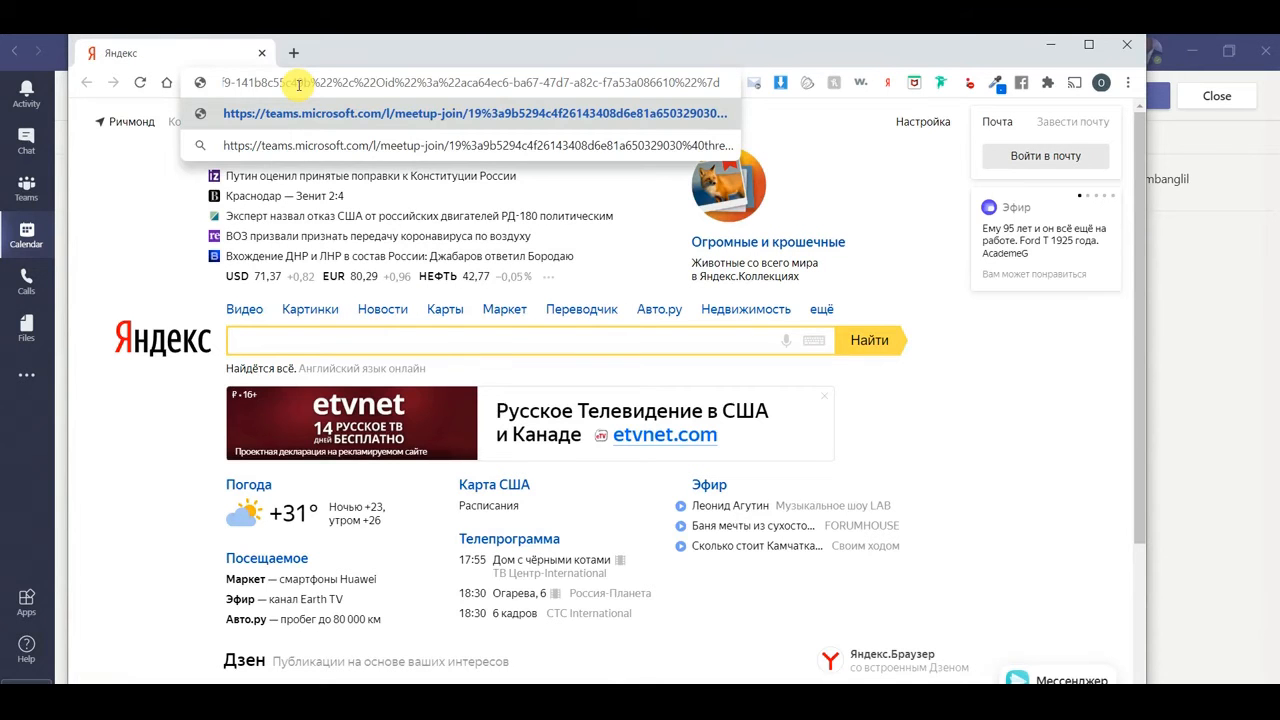
pyautogui.press('Return')
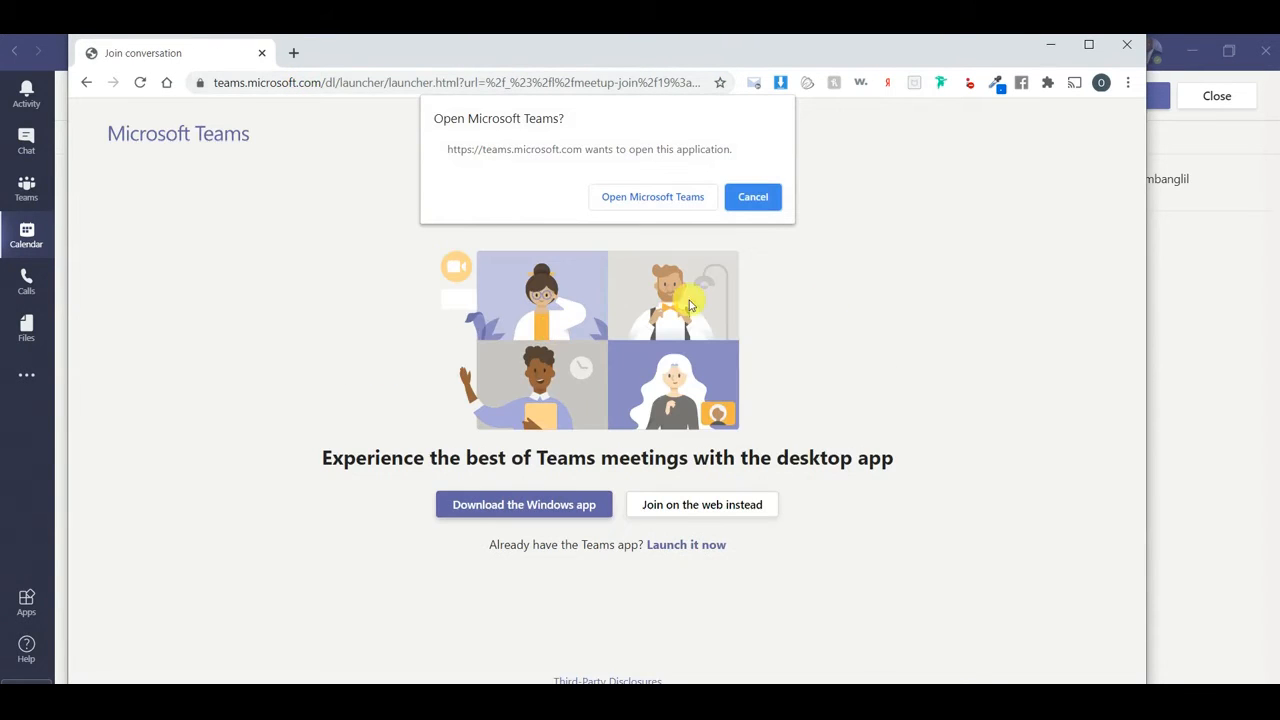
pyautogui.click(753, 197)
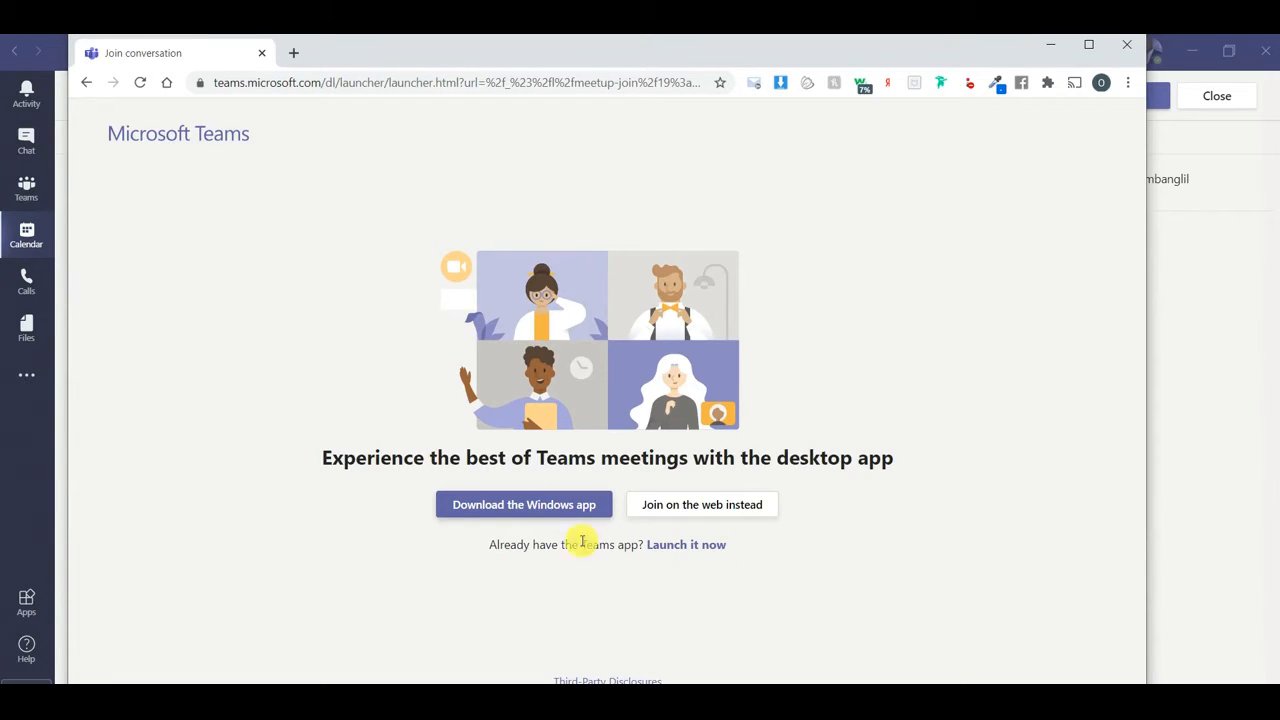
pyautogui.click(1251, 593)
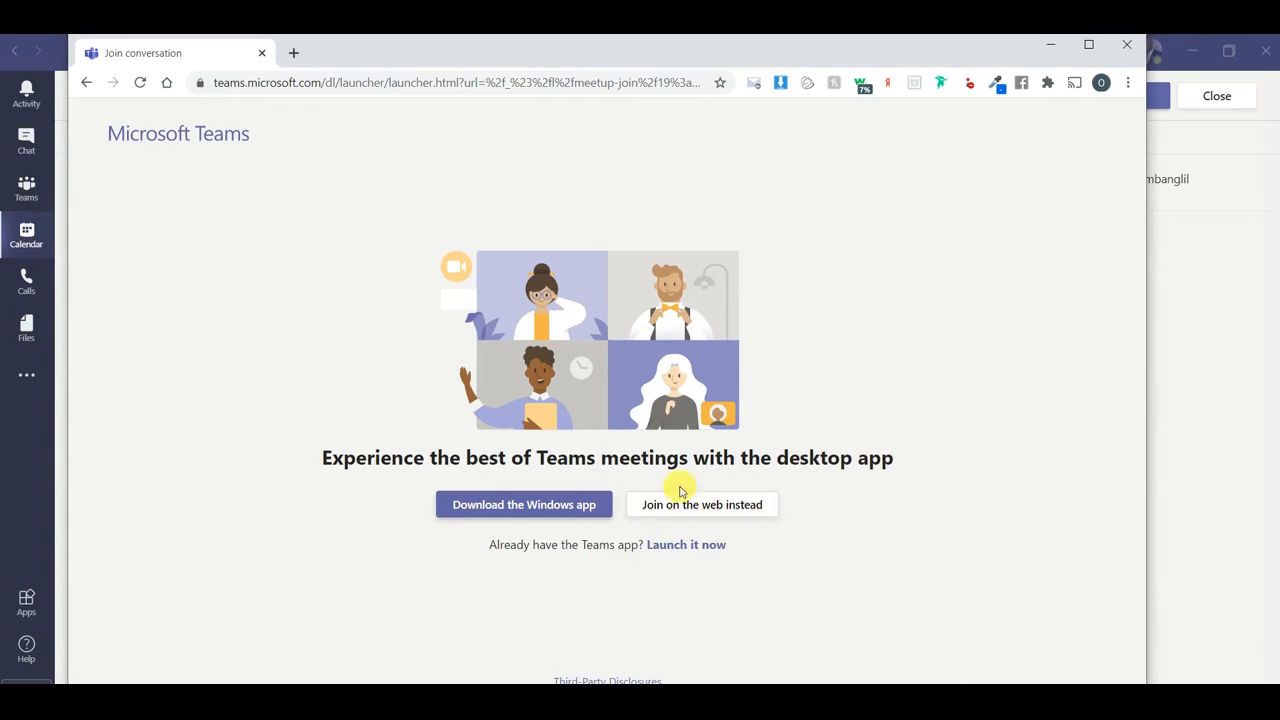
# Choose to join the meeting on the web, allow microphone and camera access, and close the pre-join page without joining.
pyautogui.click(718, 512)
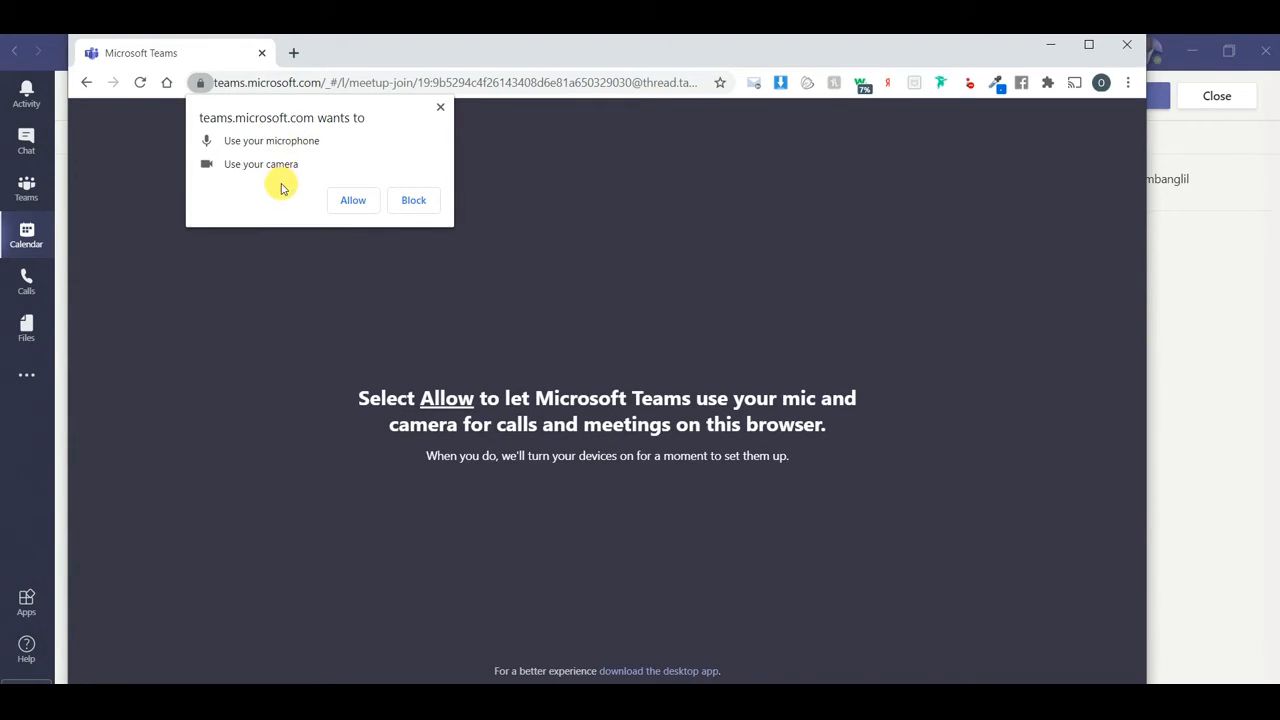
pyautogui.click(352, 201)
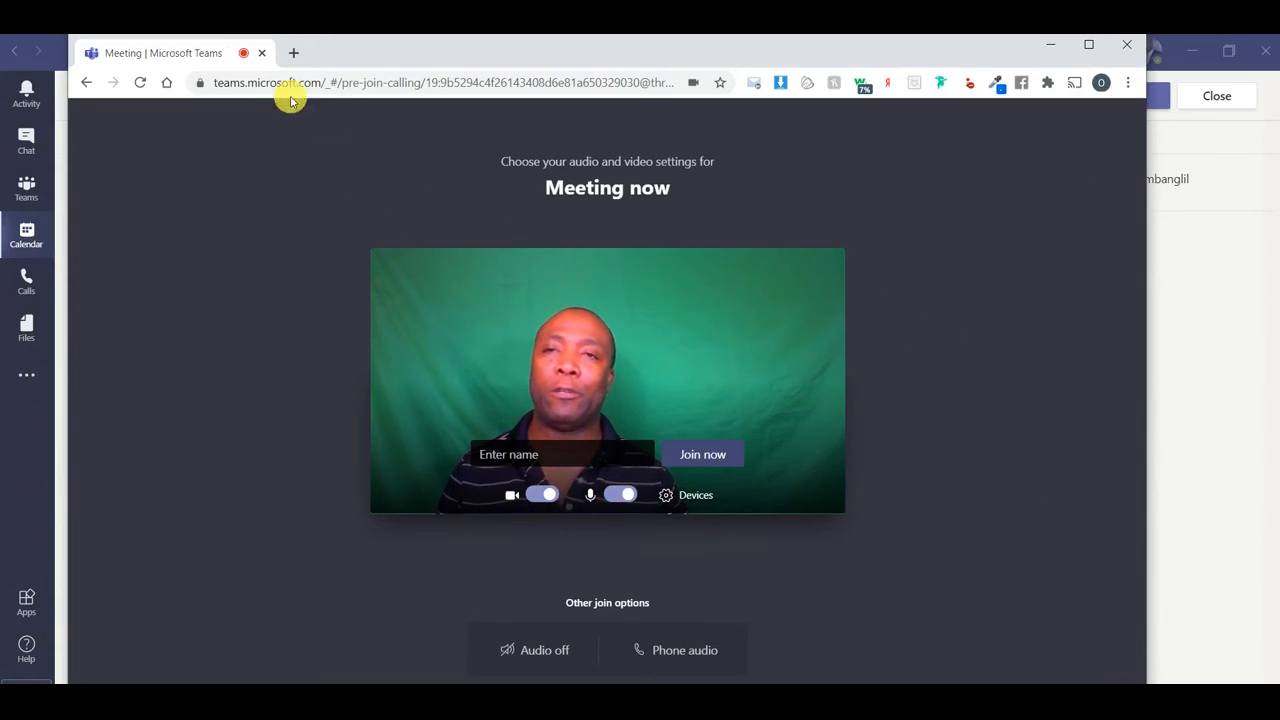
pyautogui.click(261, 53)
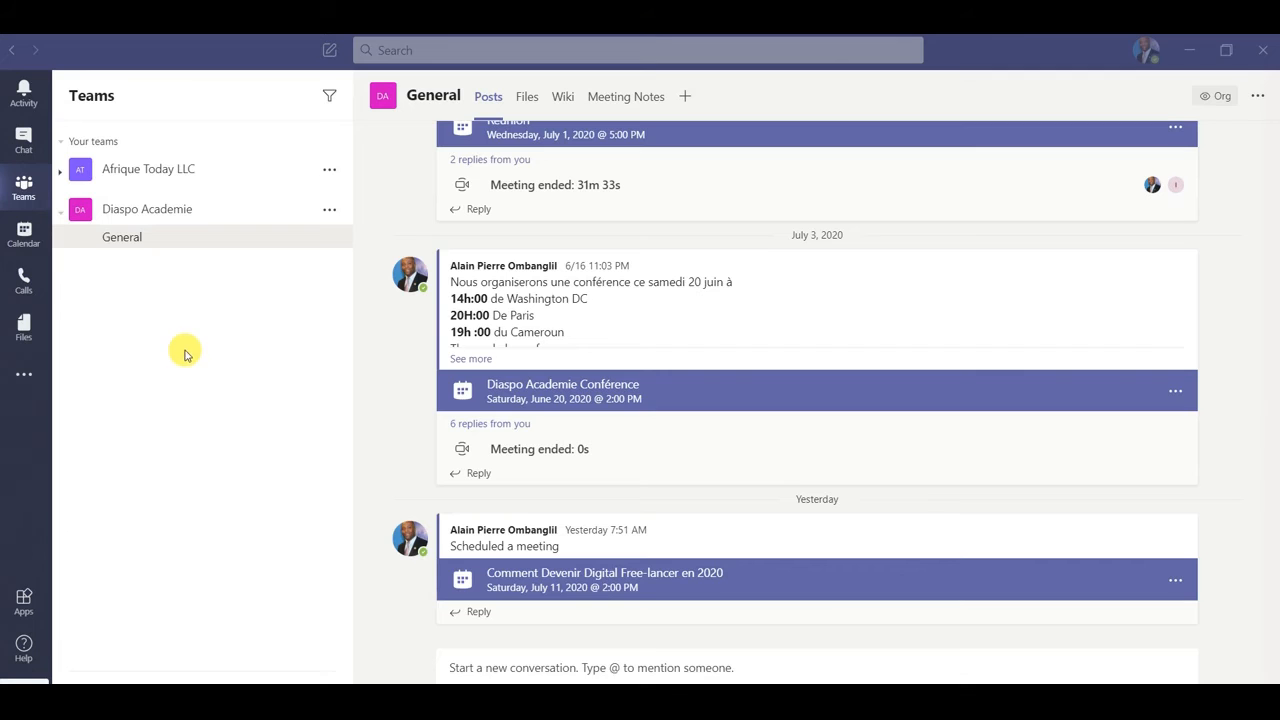
# Start a new calendar meeting for Jul 5, 2020 at 5:30 PM and set its end time to 6:30 PM.
pyautogui.click(22, 235)
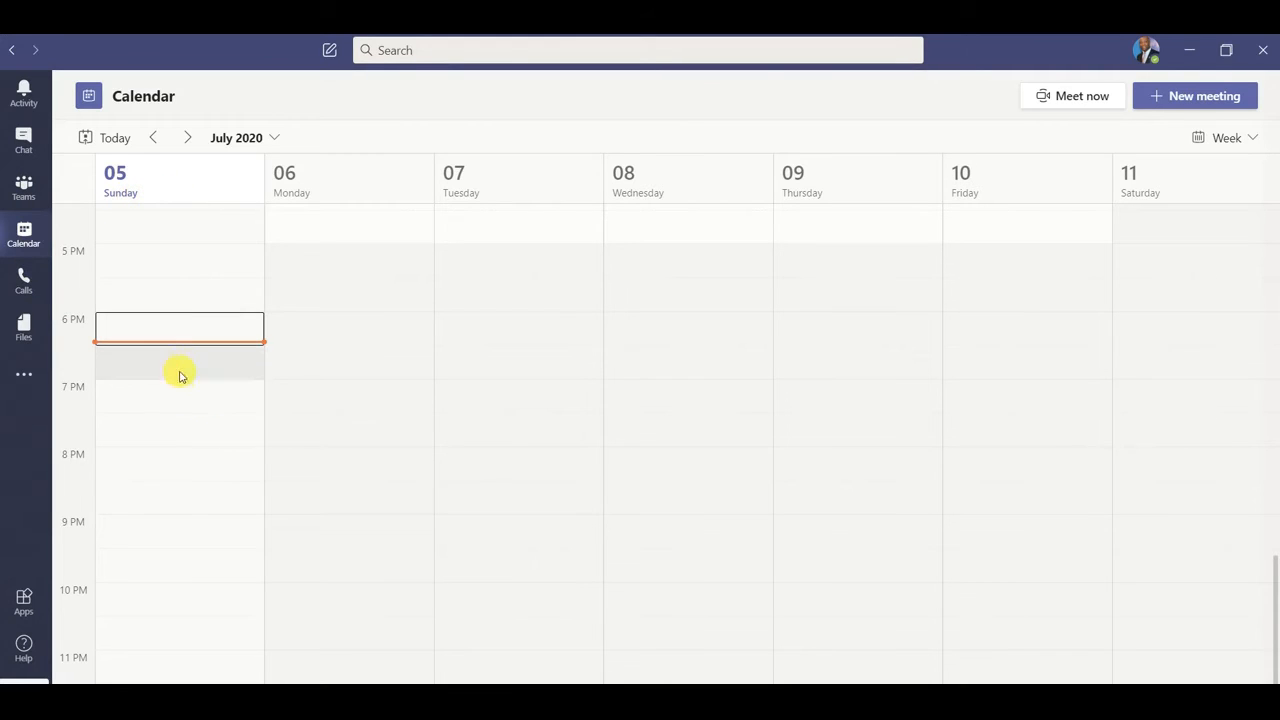
pyautogui.click(171, 303)
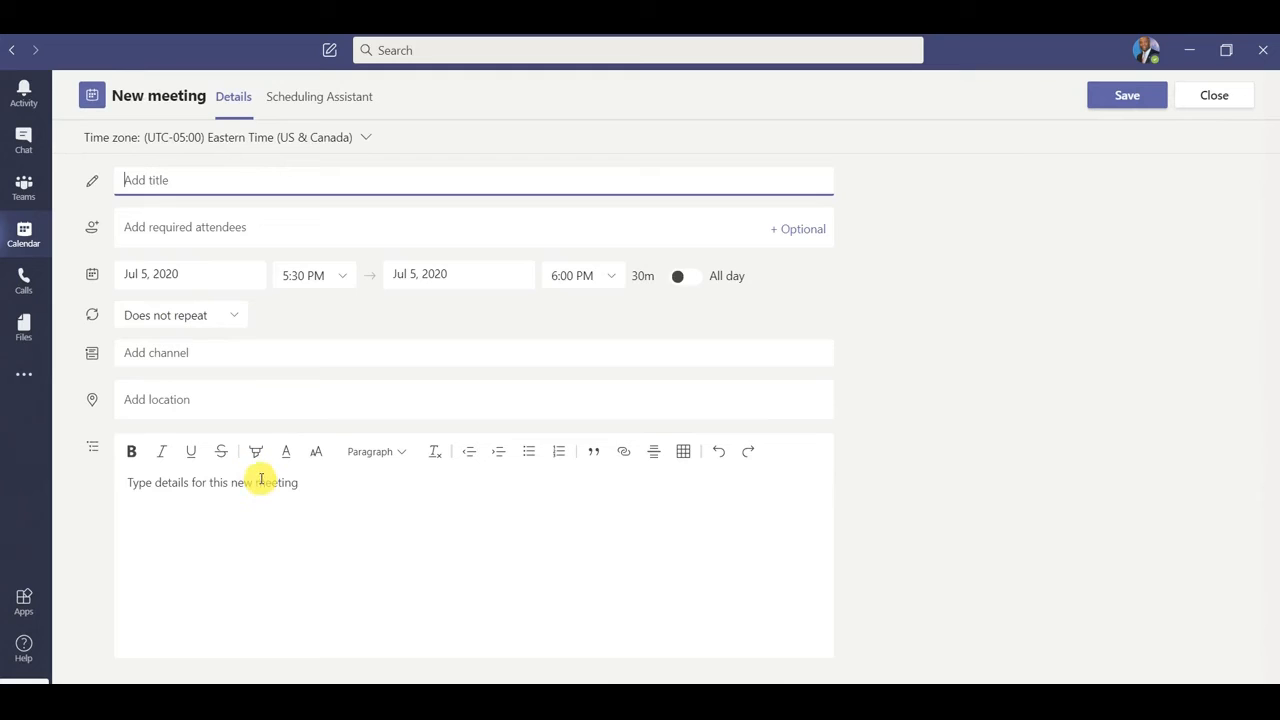
pyautogui.click(615, 282)
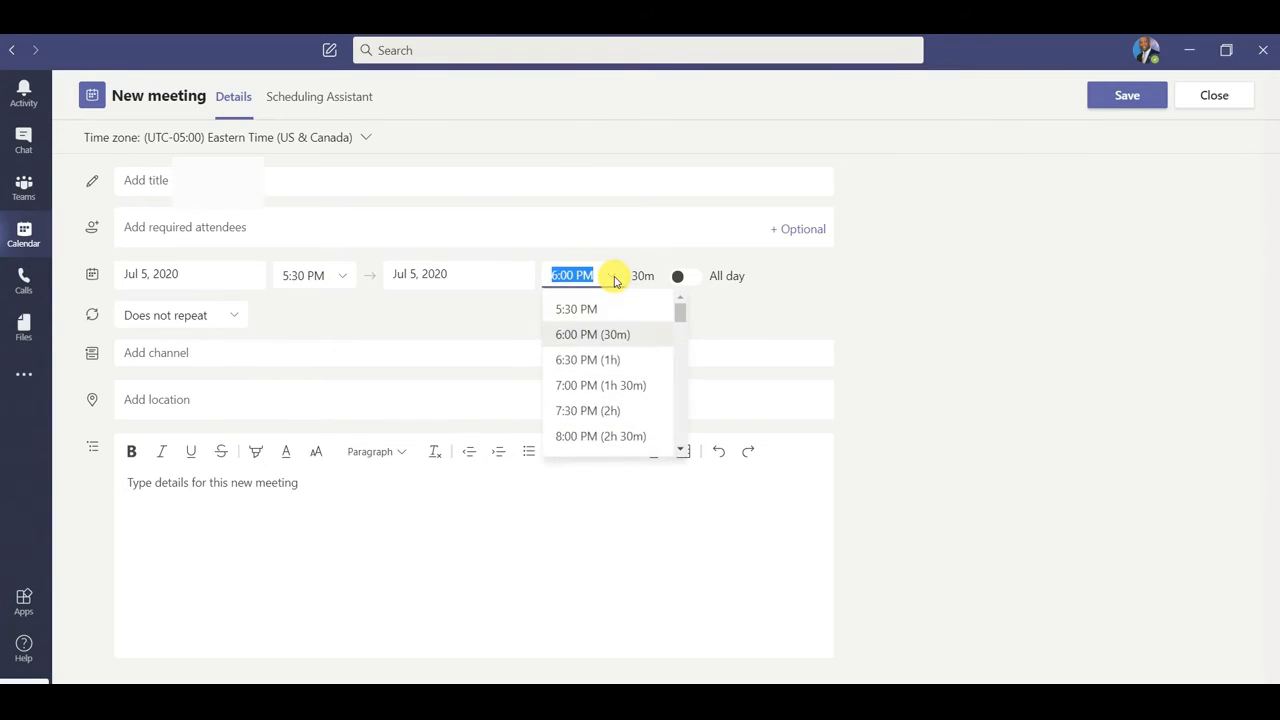
pyautogui.click(589, 361)
# Title the new meeting Reunion D'essay and add a colleague as a required attendee.
pyautogui.click(200, 180)
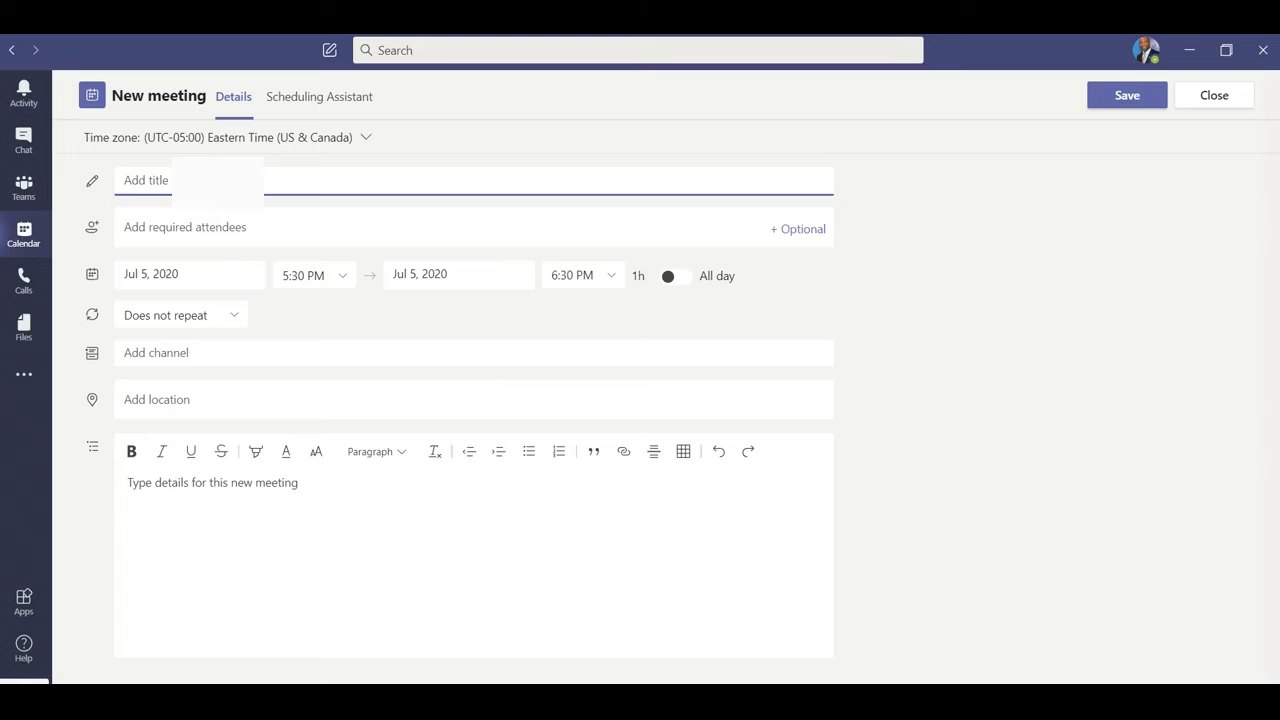
pyautogui.write('e')
pyautogui.press('BackSpace')
pyautogui.write('Reunion')
pyautogui.click(152, 226)
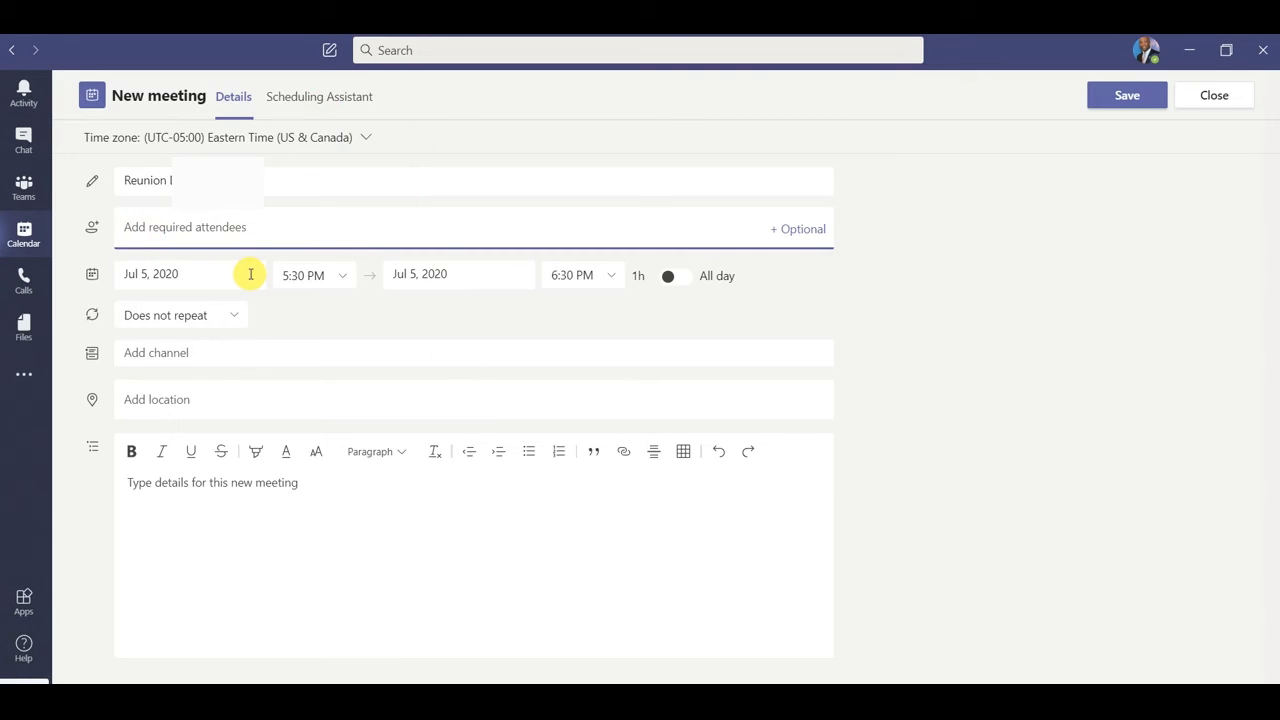
pyautogui.write('ja')
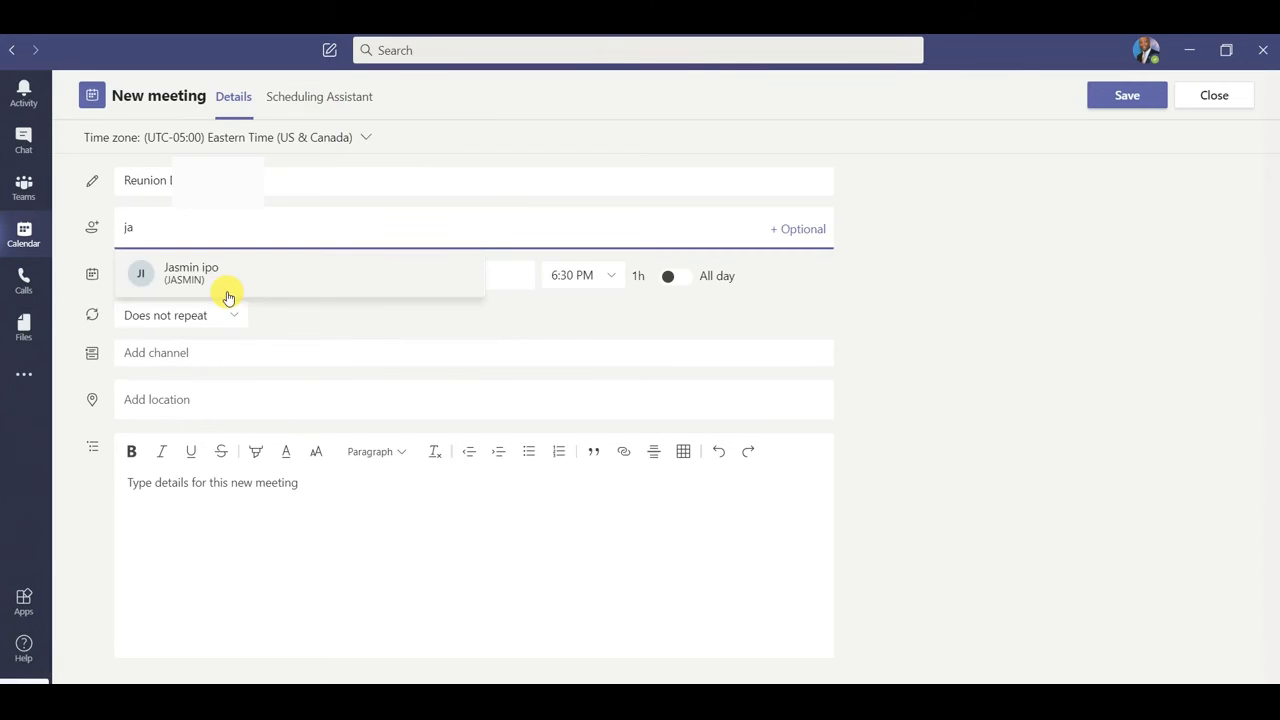
pyautogui.click(200, 276)
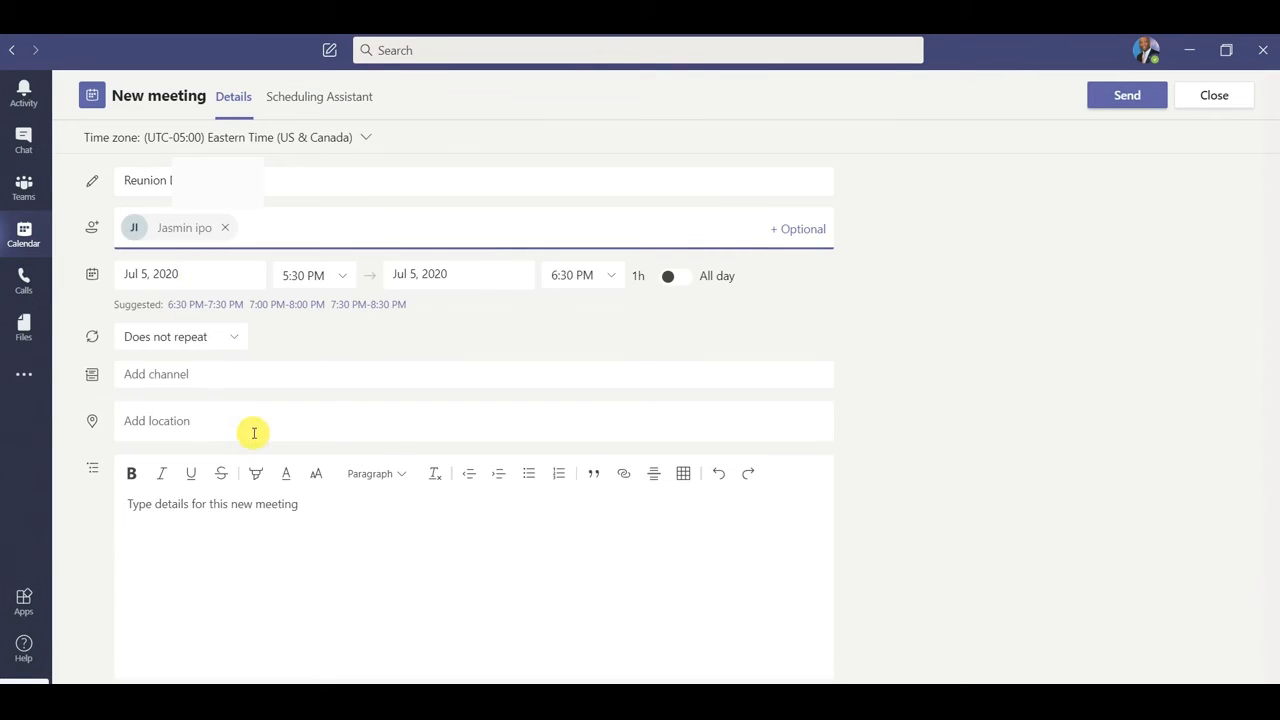
# Assign the meeting to the General channel of Diaspo Academie.
pyautogui.click(173, 375)
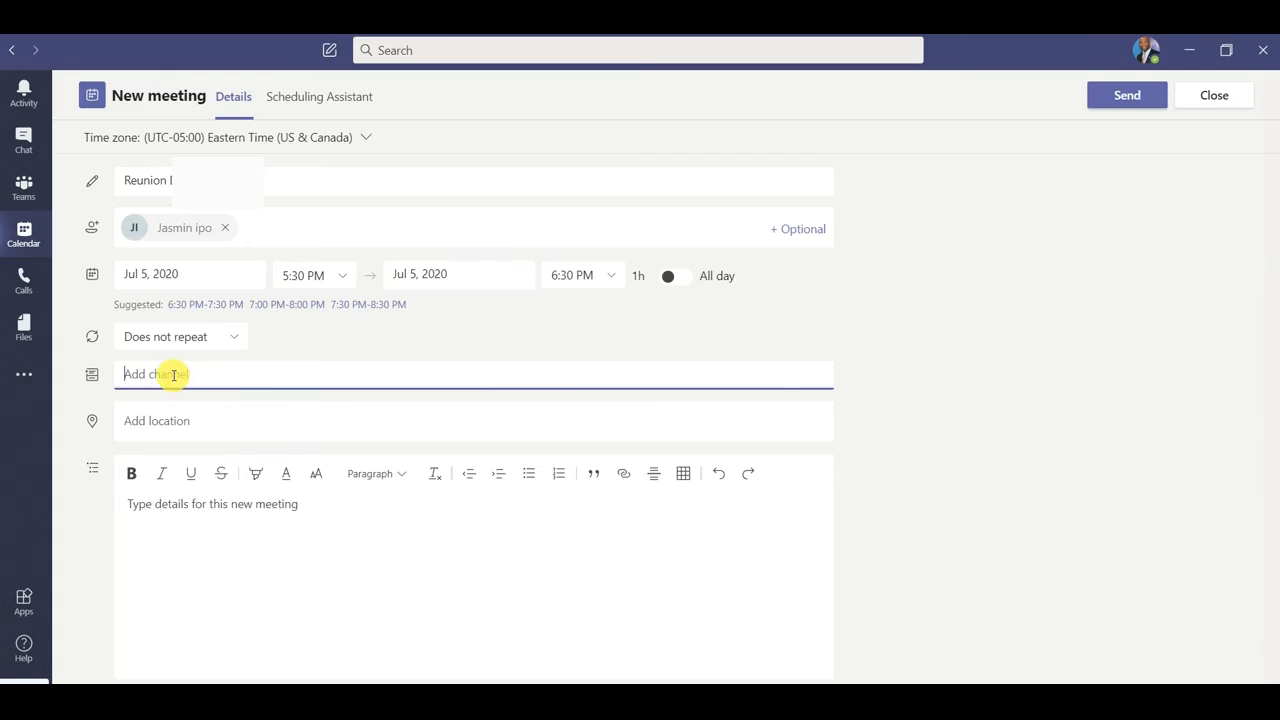
pyautogui.click(180, 441)
pyautogui.click(186, 456)
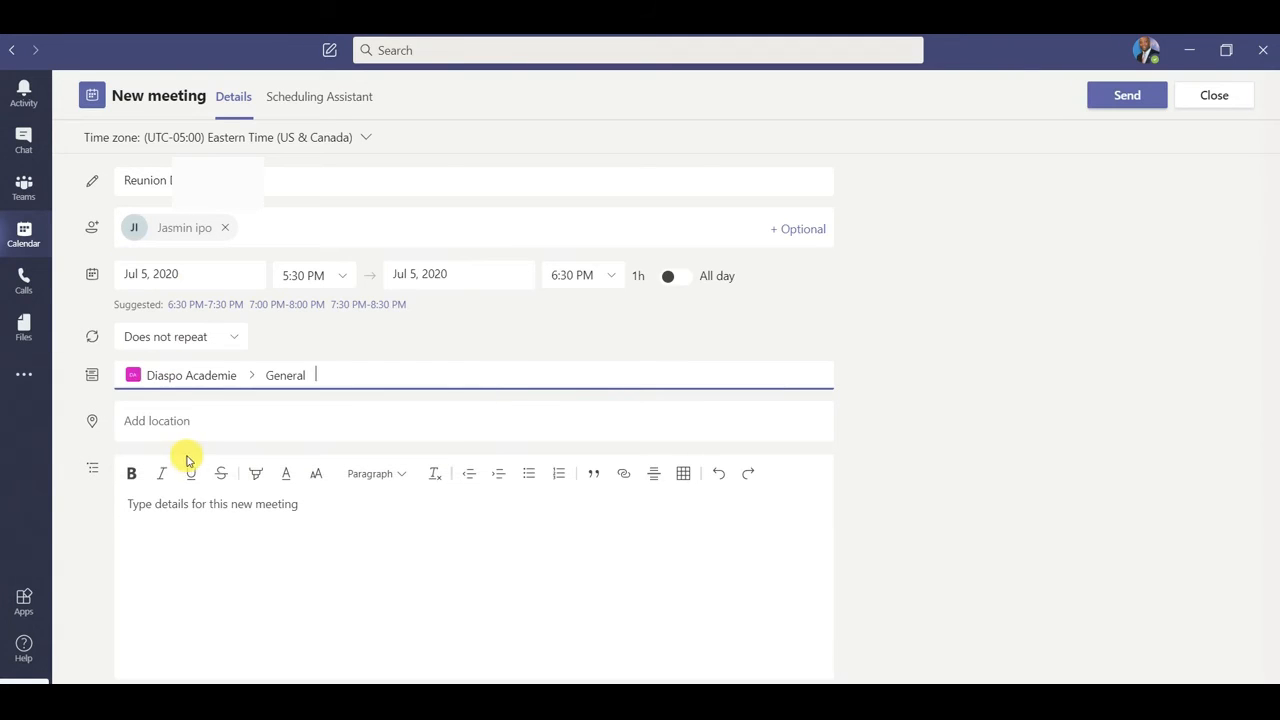
# Set the meeting's location to online and send the invitation.
pyautogui.click(196, 414)
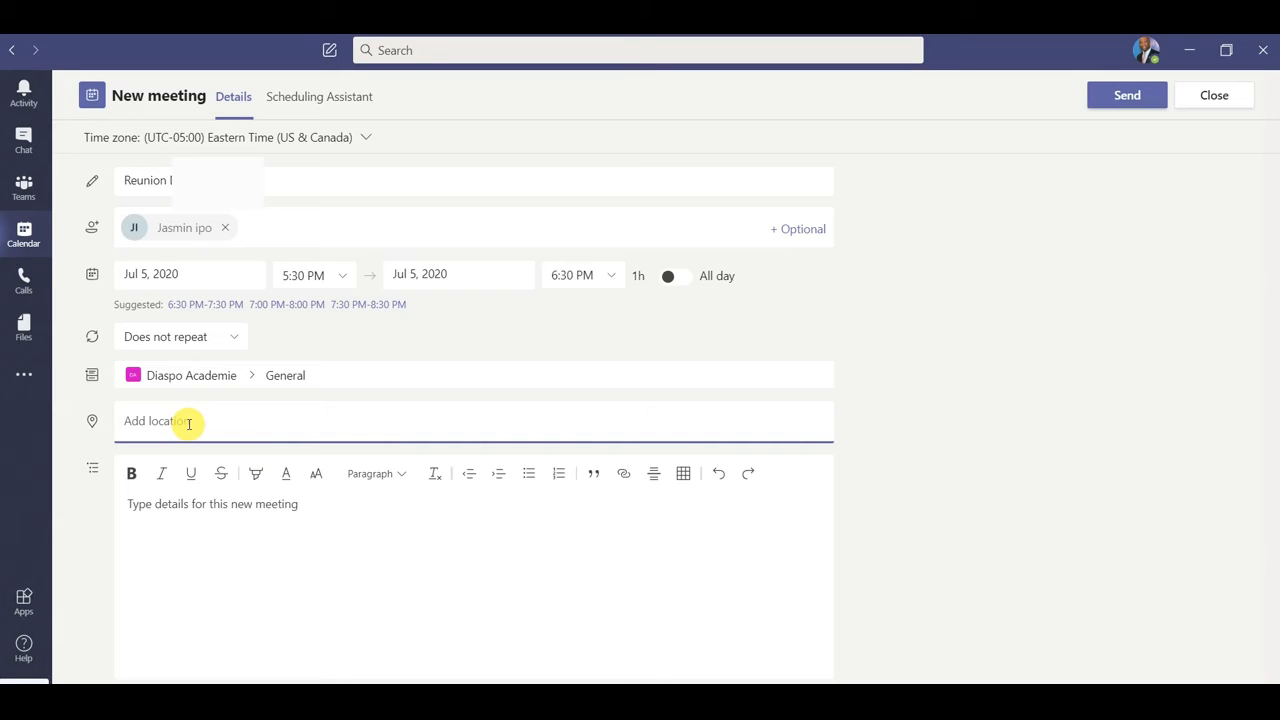
pyautogui.write('online')
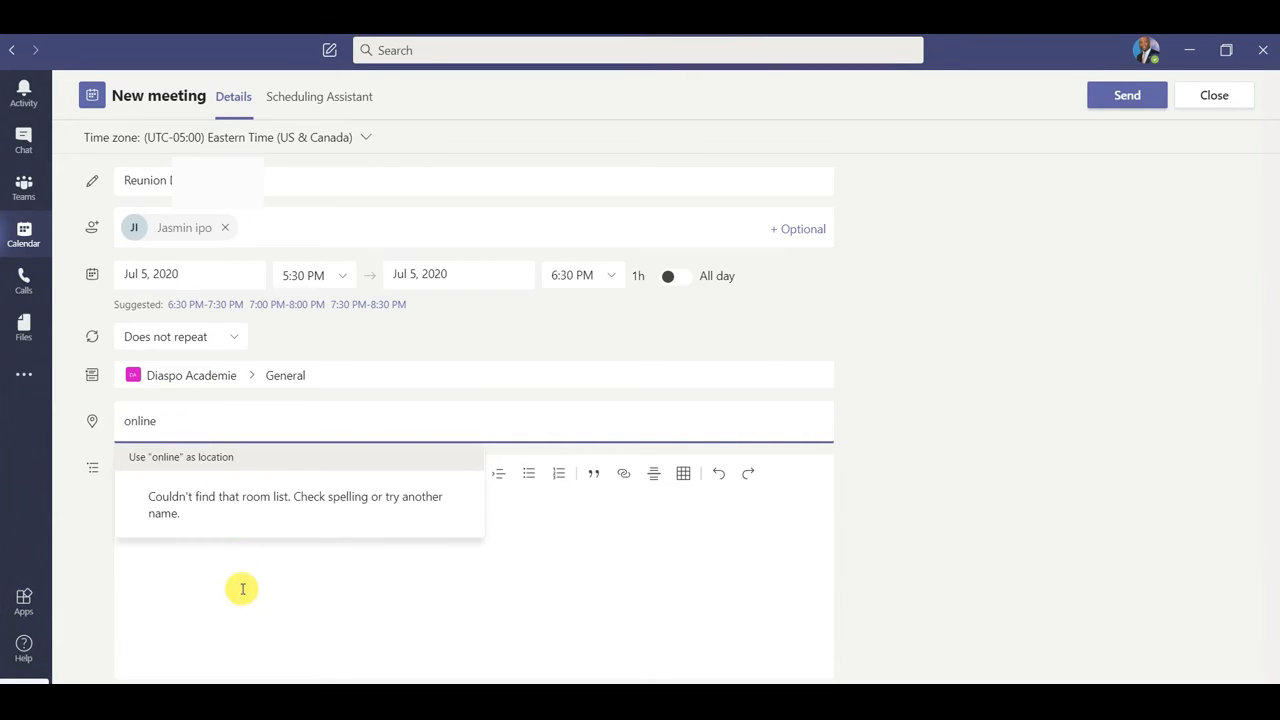
pyautogui.press('Return')
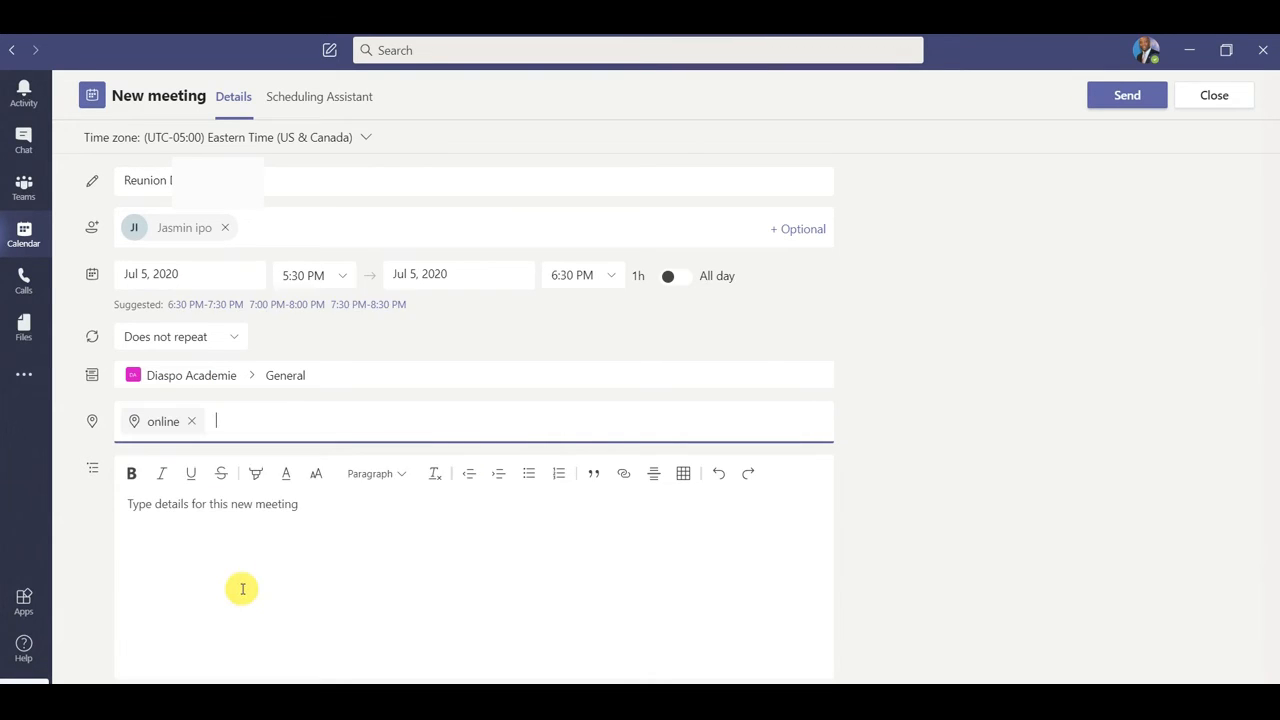
pyautogui.click(1125, 100)
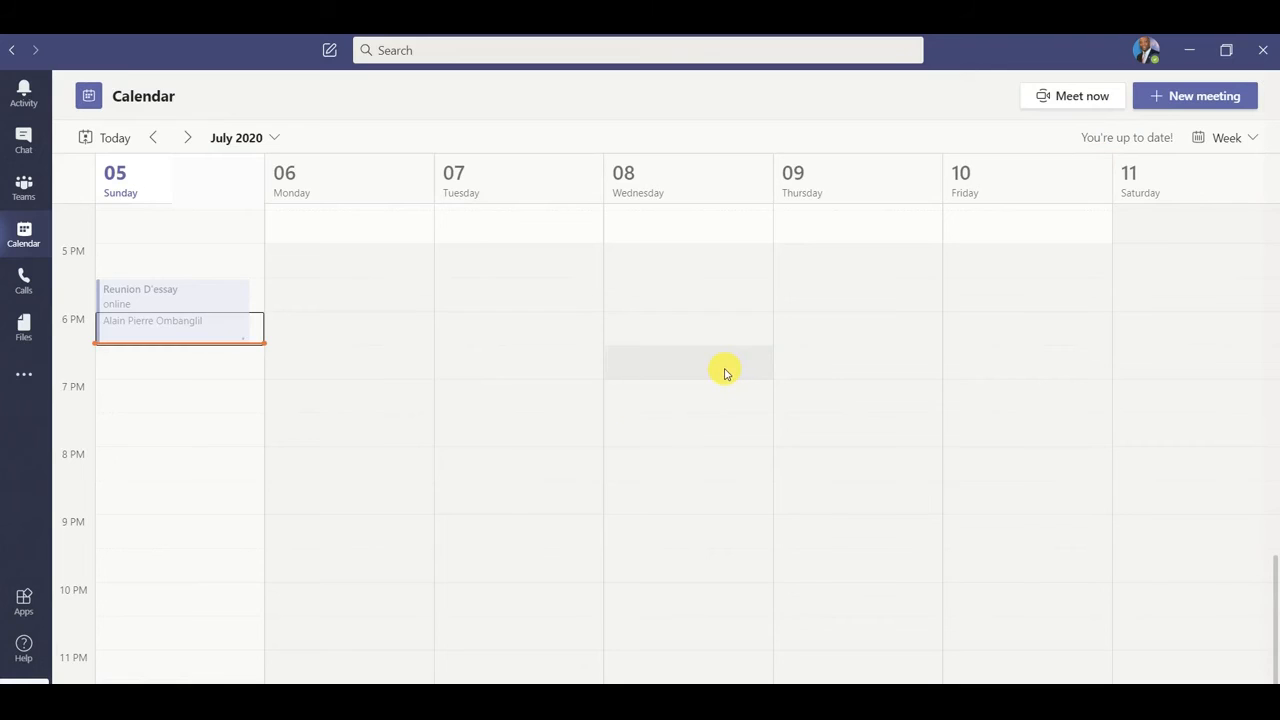
# Check the Activity feed, the General channel's posts and the calendar for the newly scheduled meeting.
pyautogui.click(24, 92)
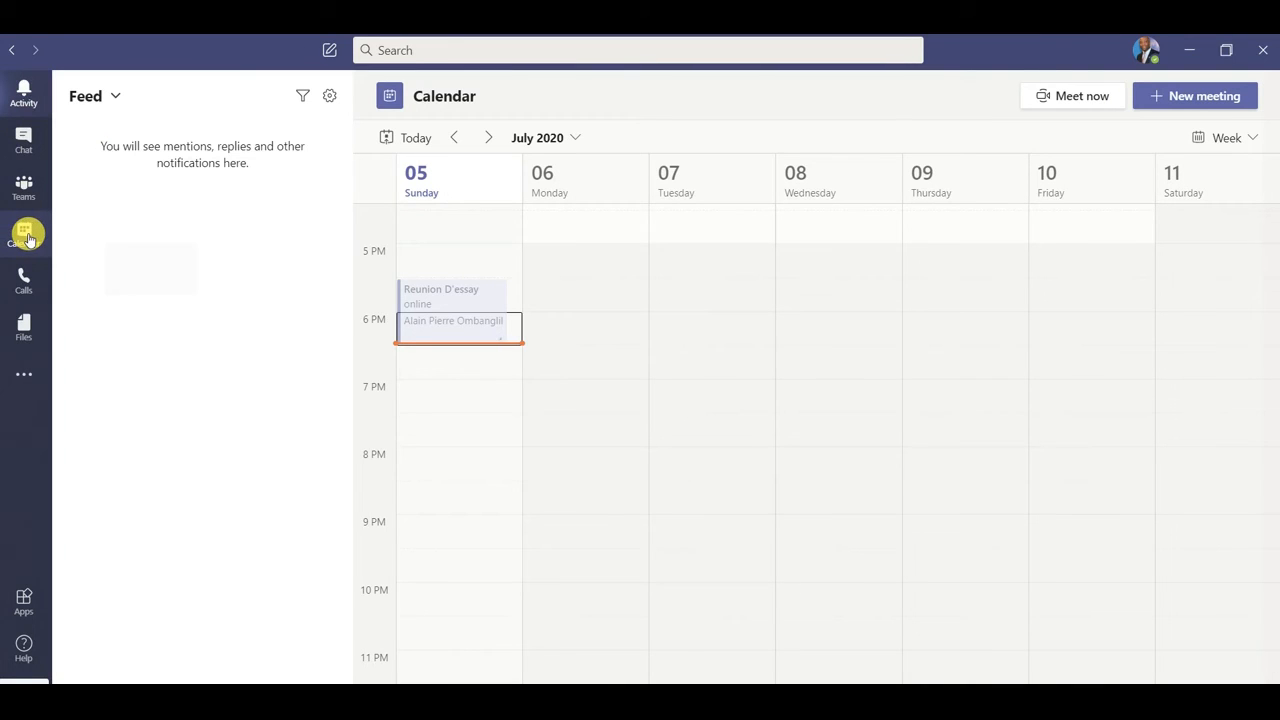
pyautogui.click(24, 186)
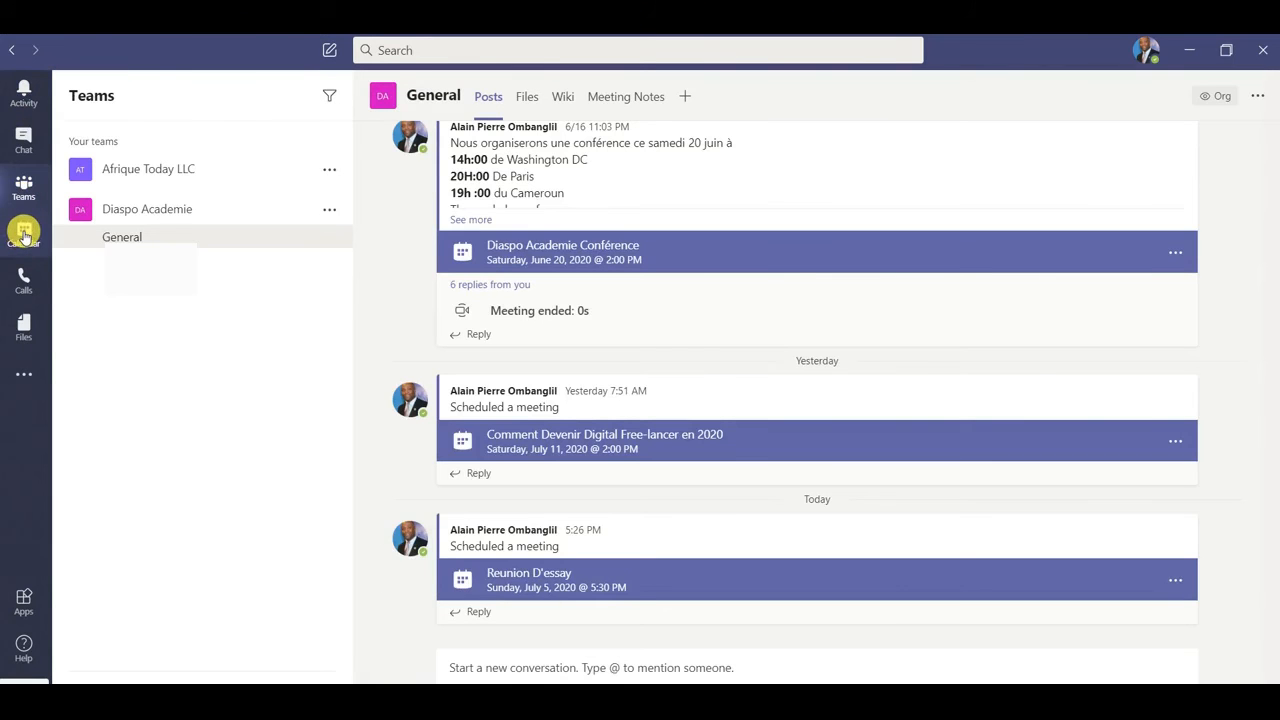
pyautogui.click(24, 234)
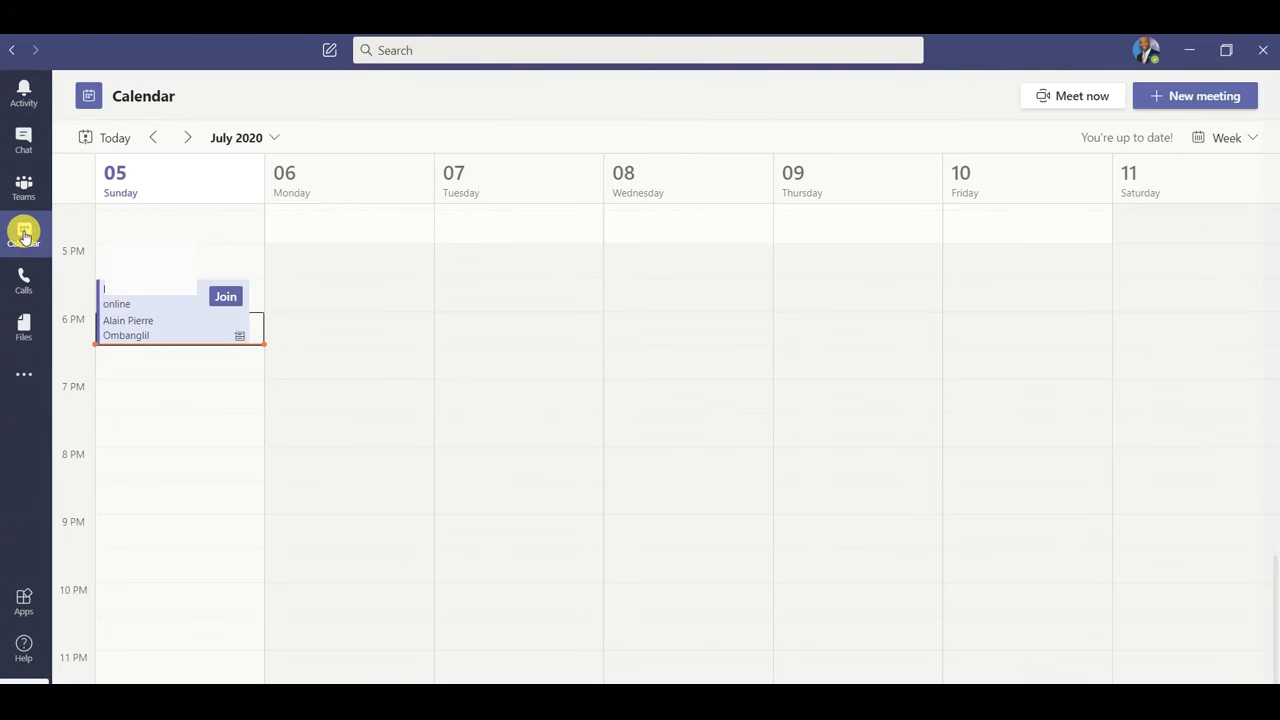
# Open the newly scheduled meeting's details and copy its Join Microsoft Teams Meeting link for sharing.
pyautogui.click(136, 320)
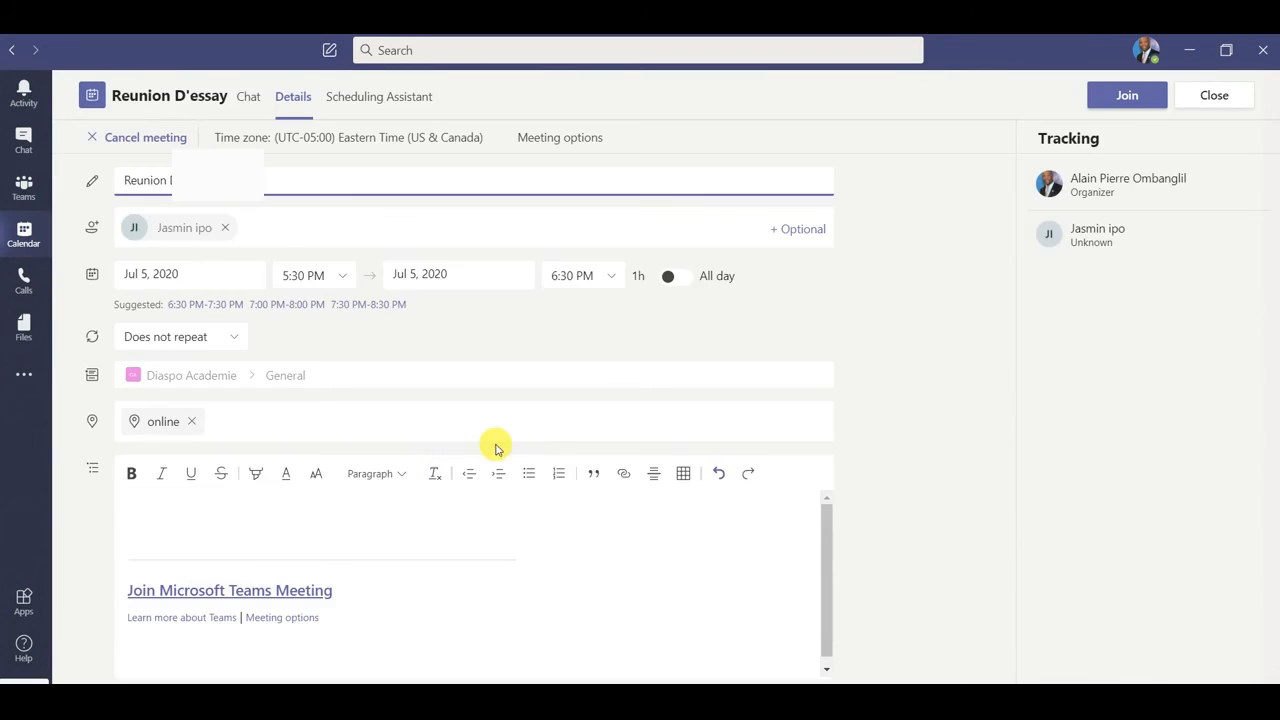
pyautogui.rightClick(216, 592)
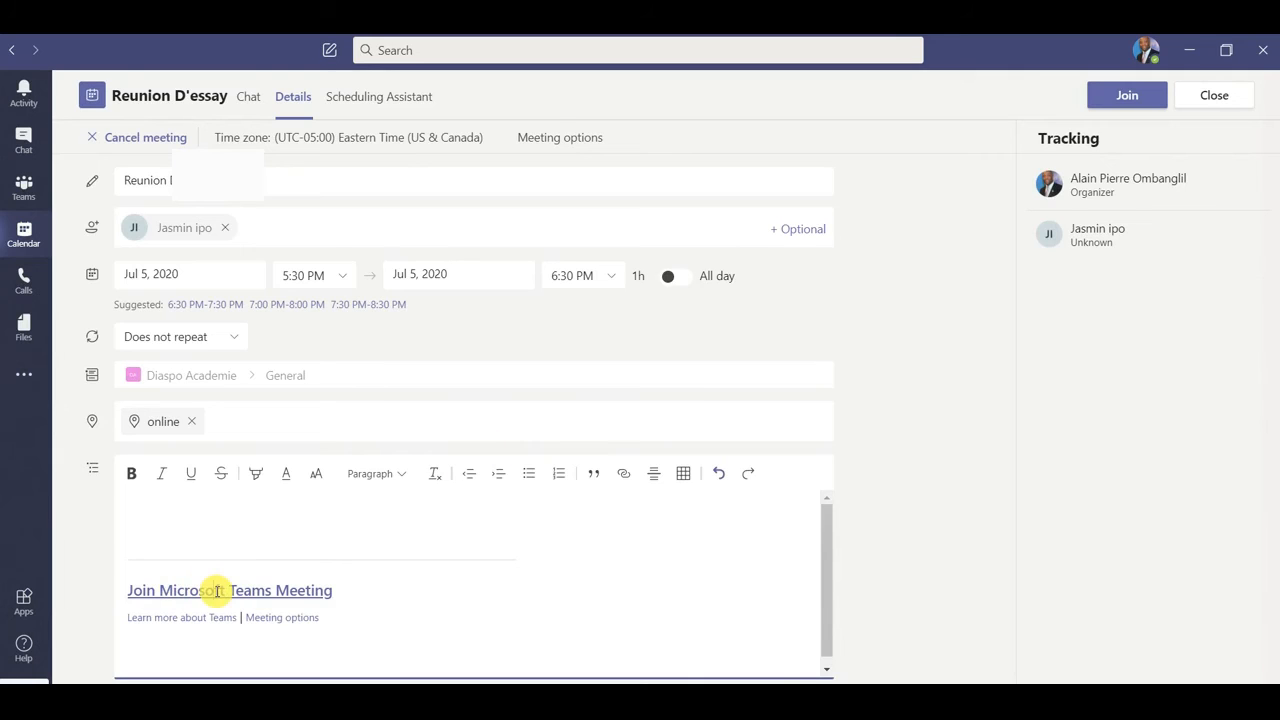
pyautogui.click(262, 604)
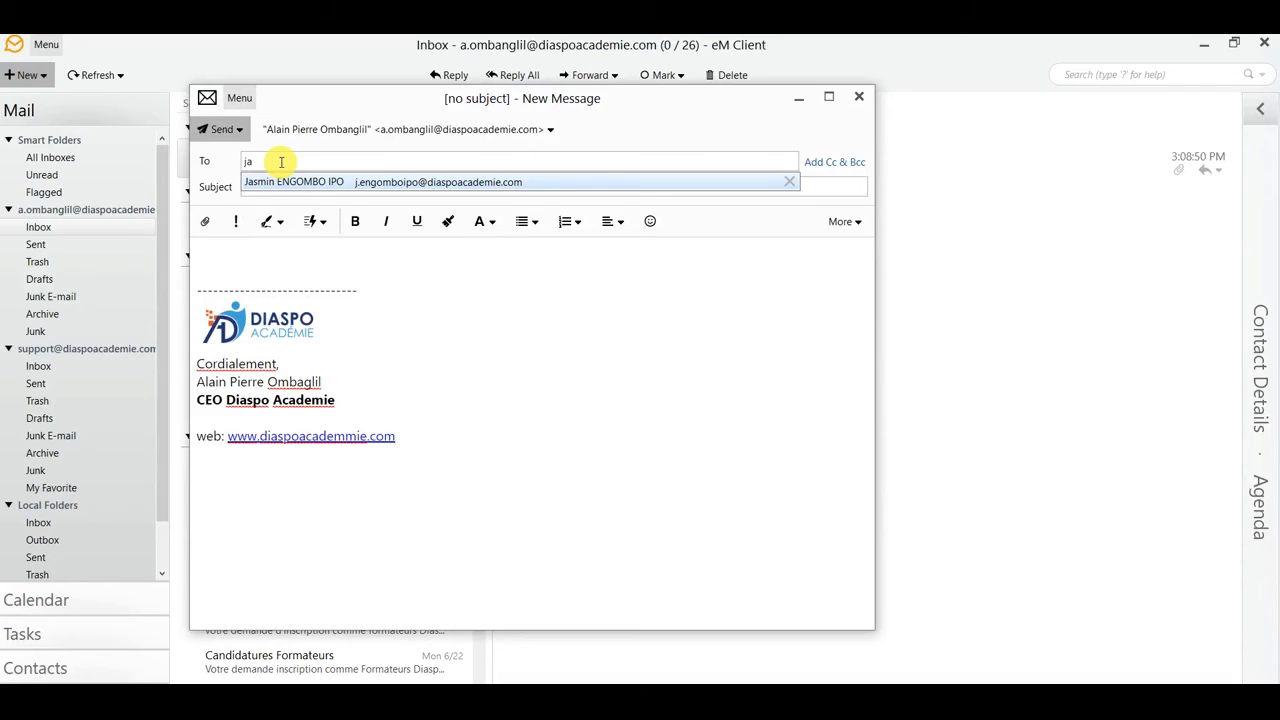
# Address the new message to the invitee, set the subject to "reunion d'essay", paste the meeting join link into the body and send it.
pyautogui.click(300, 182)
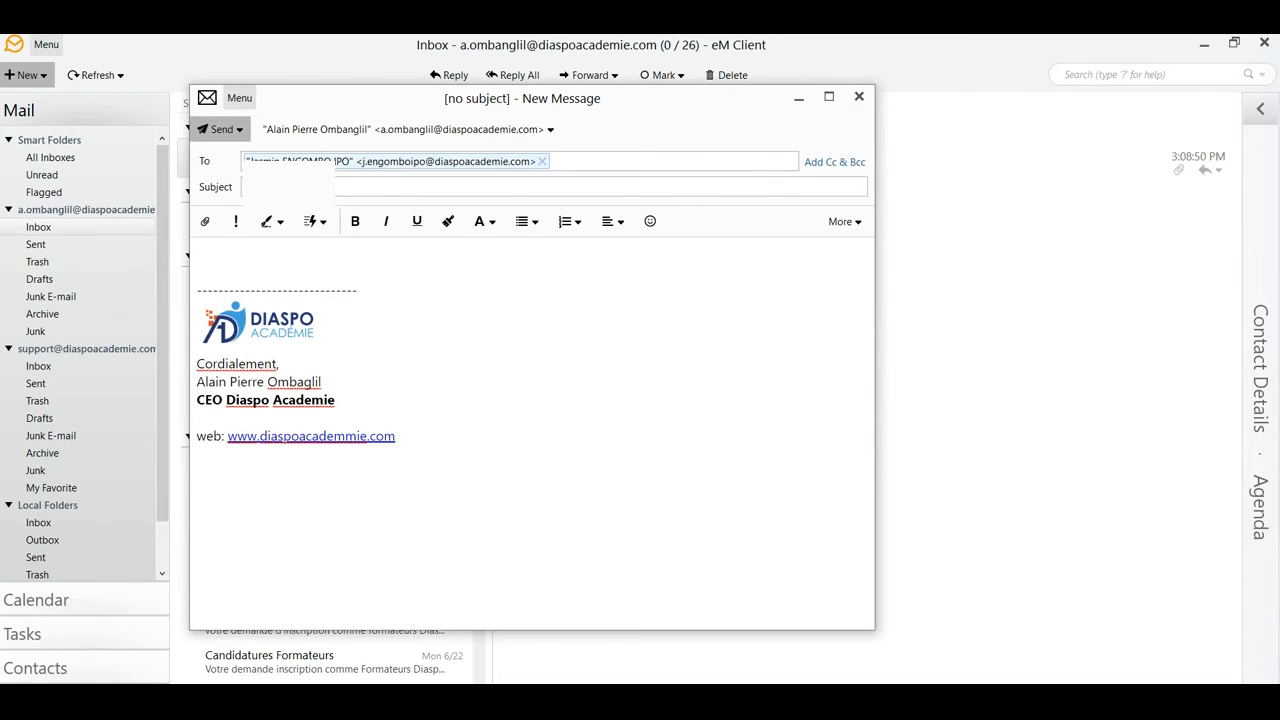
pyautogui.write('reunion')
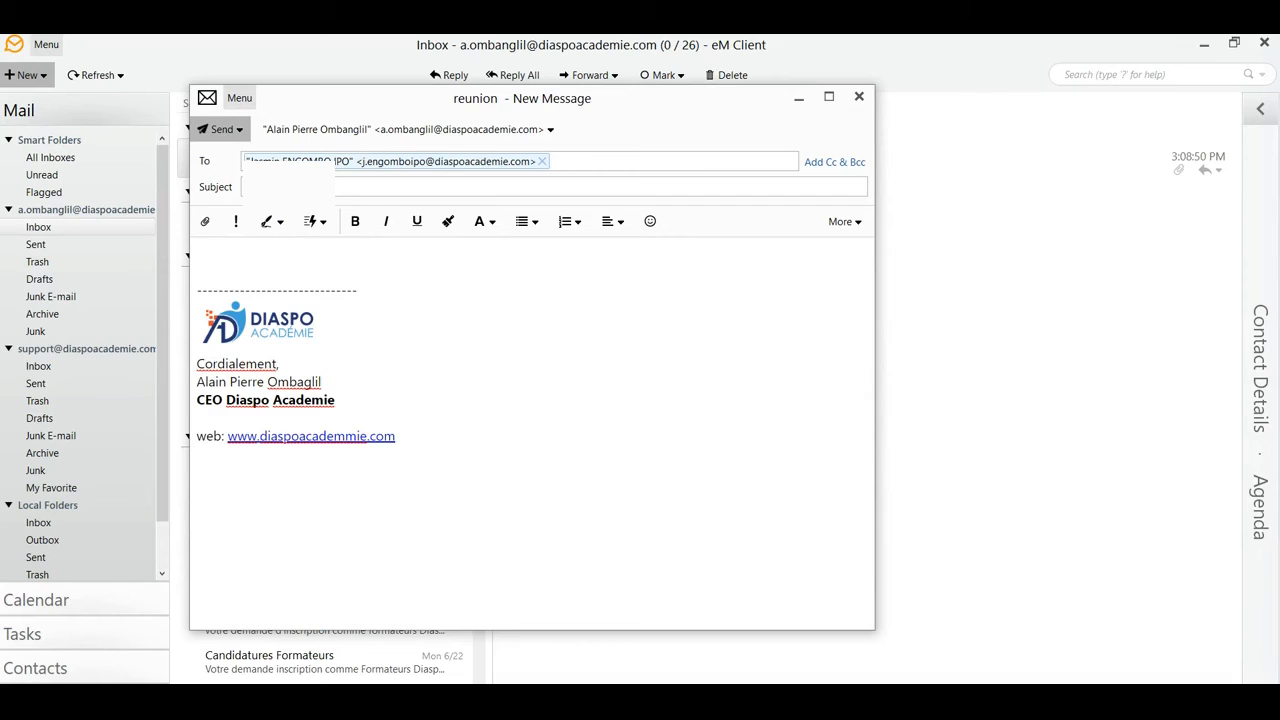
pyautogui.write(" d'essay")
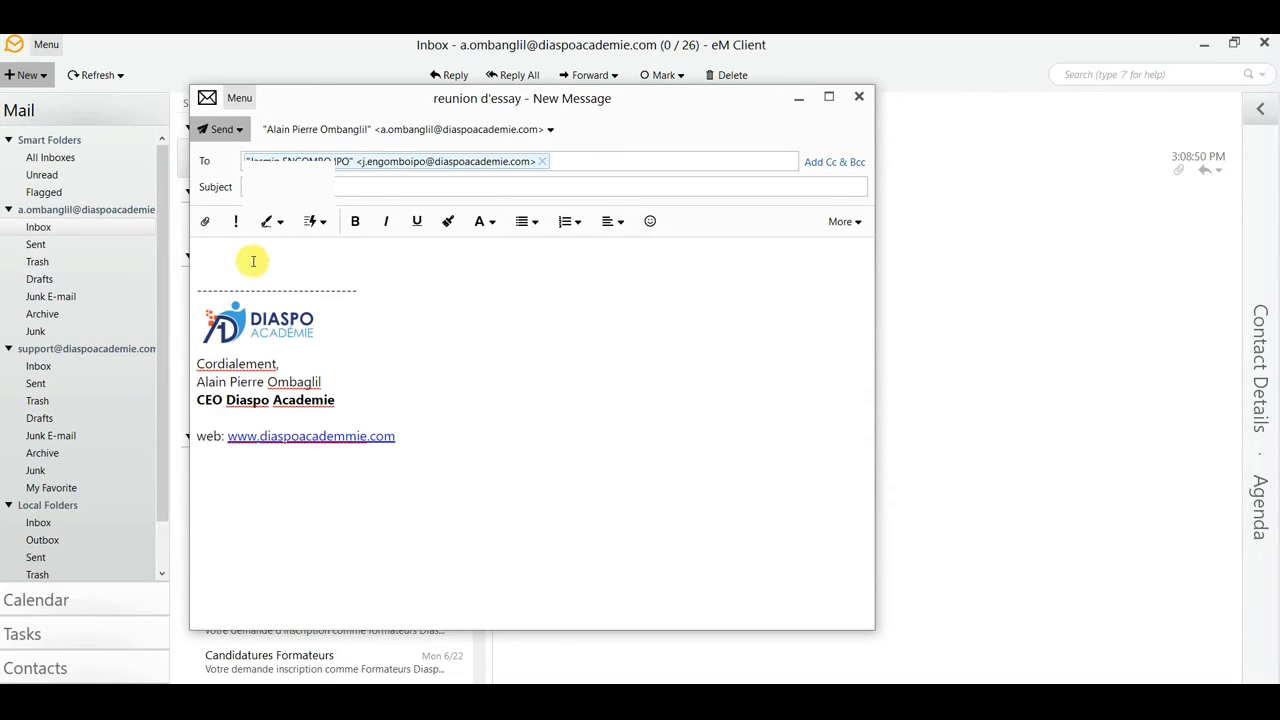
pyautogui.hotkey('ctrl', 'v')
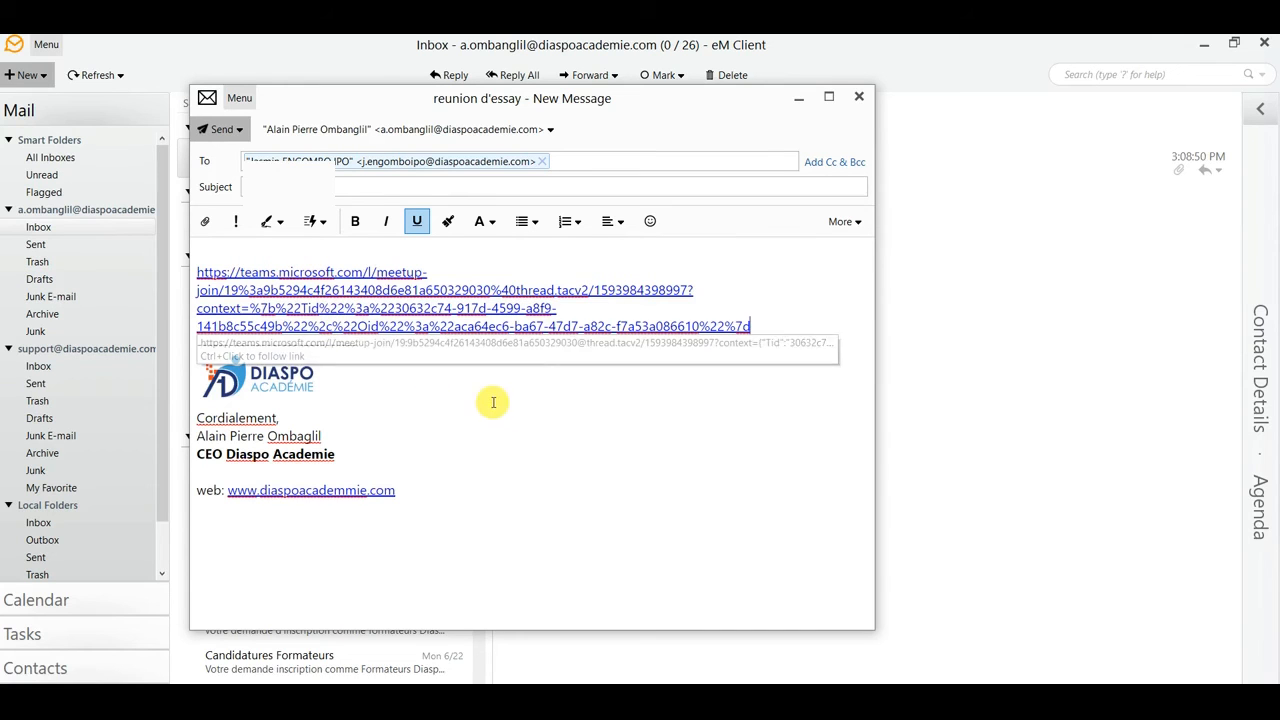
pyautogui.click(215, 129)
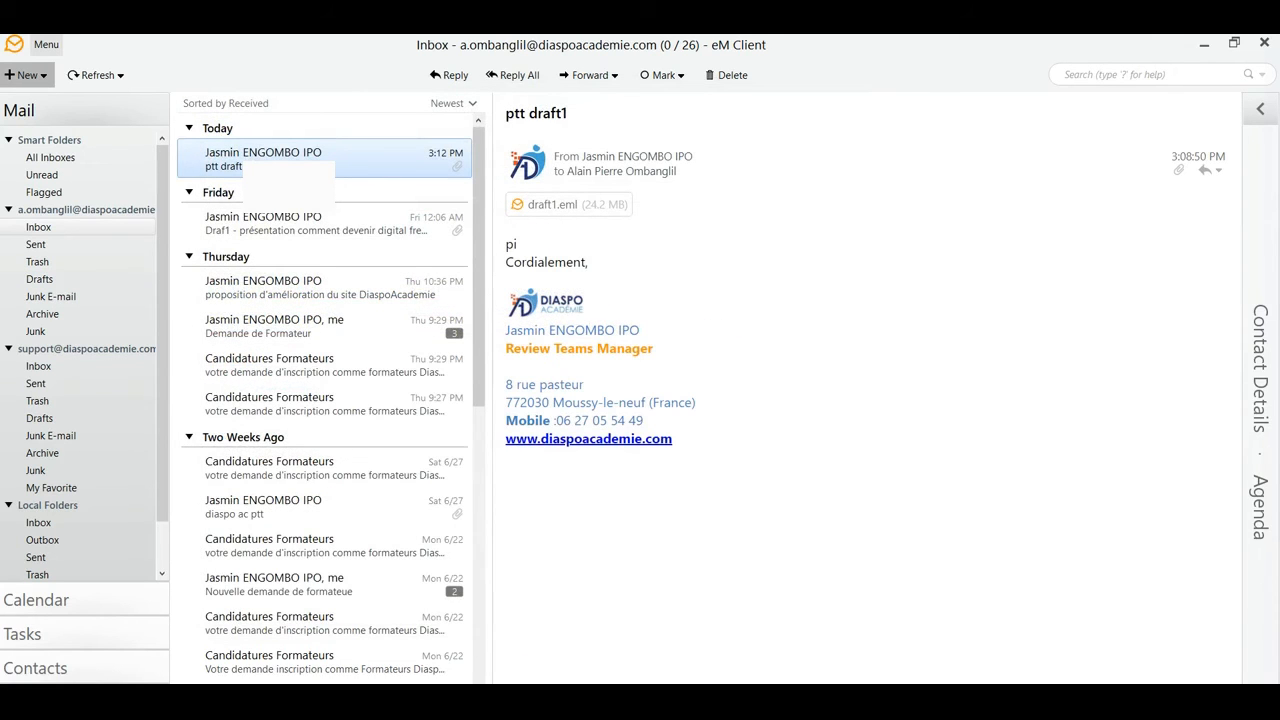
# Switch back to Microsoft Teams and open the join screen of the Reunion D'essay meeting from the calendar.
pyautogui.moveTo(500, 702)
pyautogui.moveTo(574, 702)
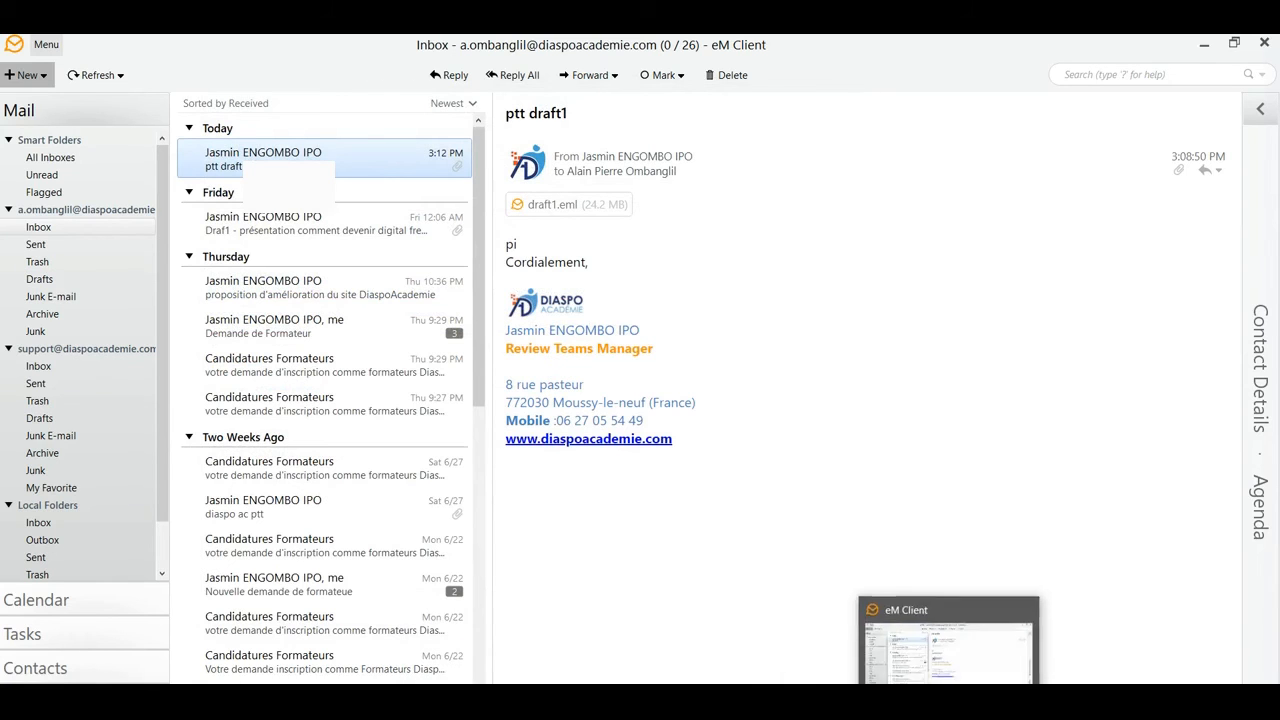
pyautogui.click(870, 700)
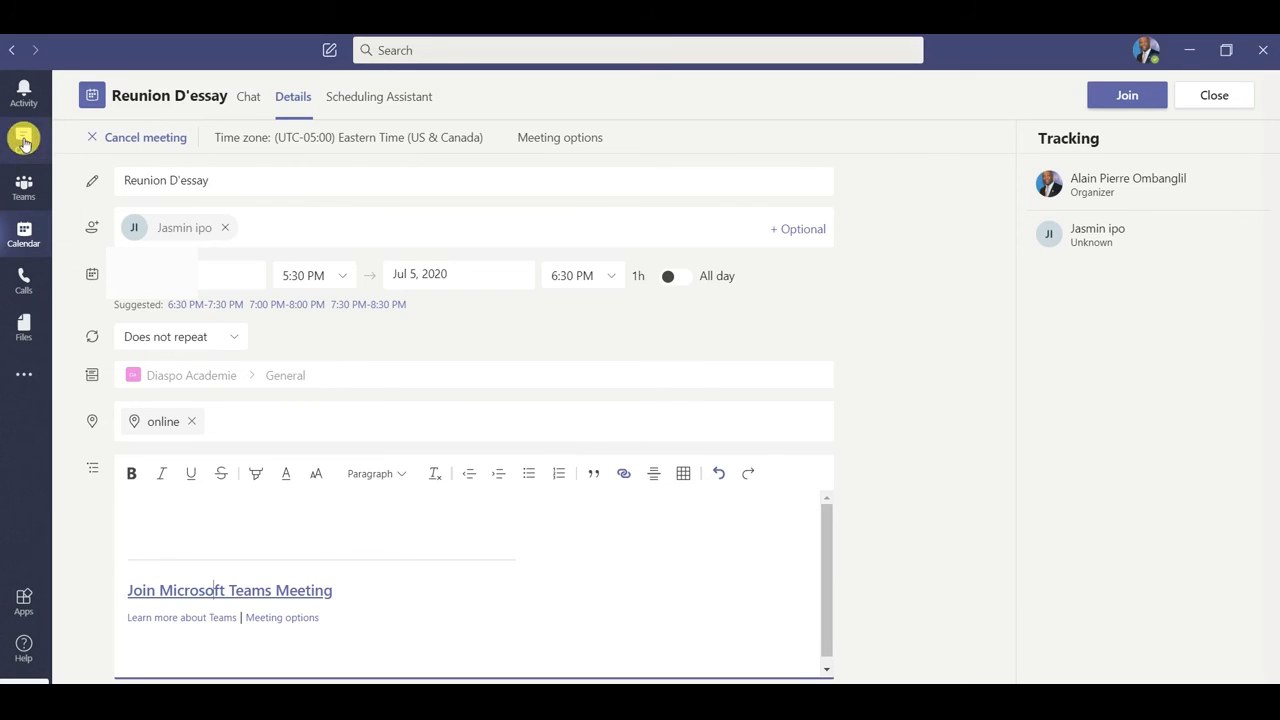
pyautogui.click(30, 243)
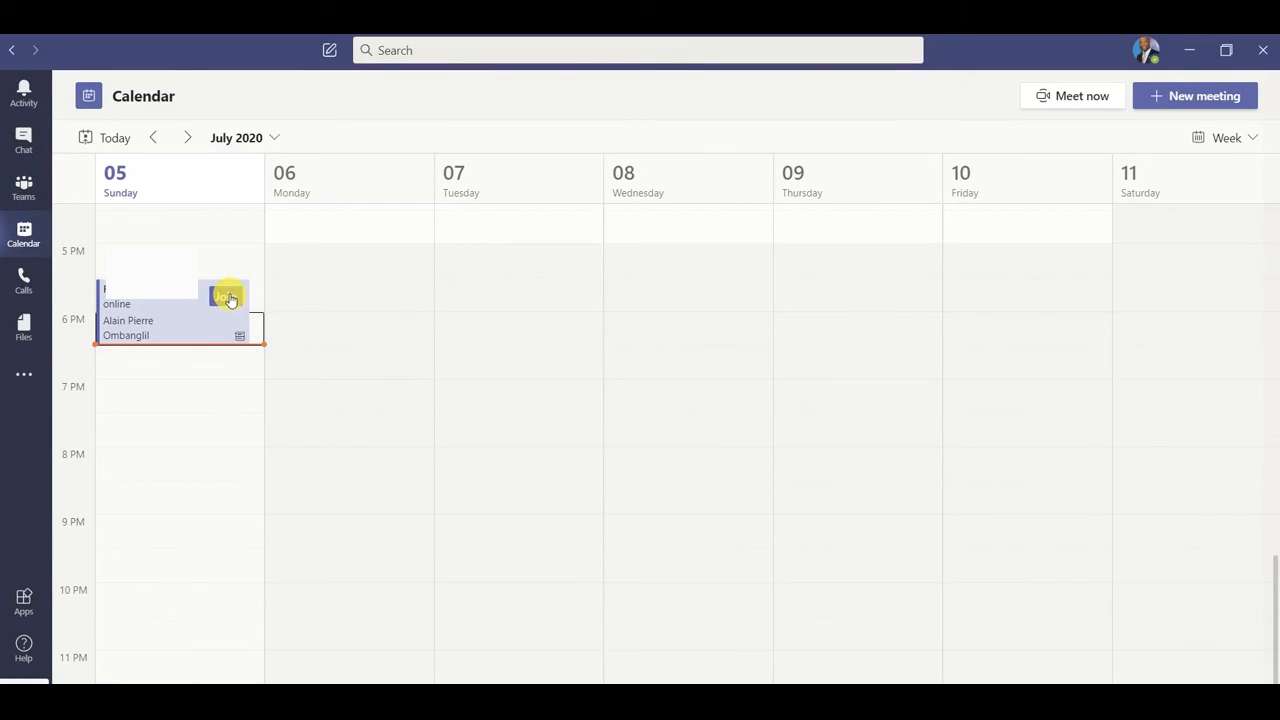
pyautogui.click(228, 297)
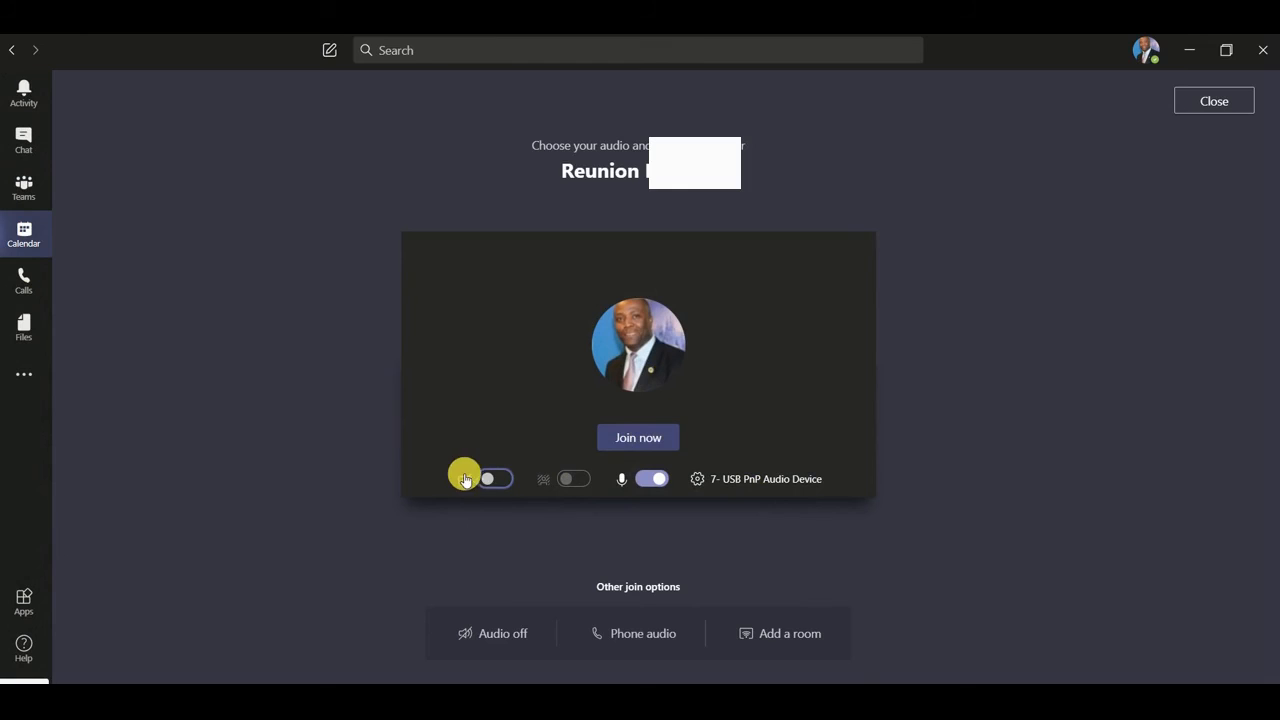
# Preview the camera, turn it off again and join the meeting with the microphone on.
pyautogui.click(494, 479)
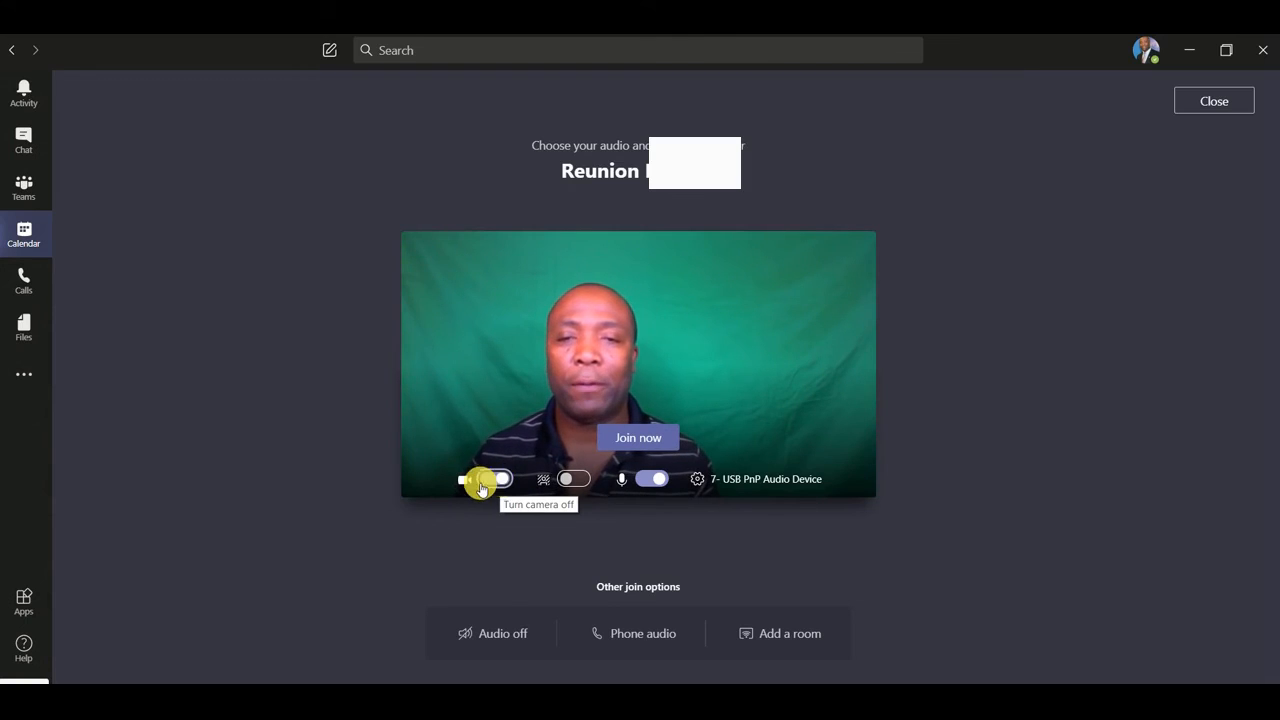
pyautogui.click(488, 481)
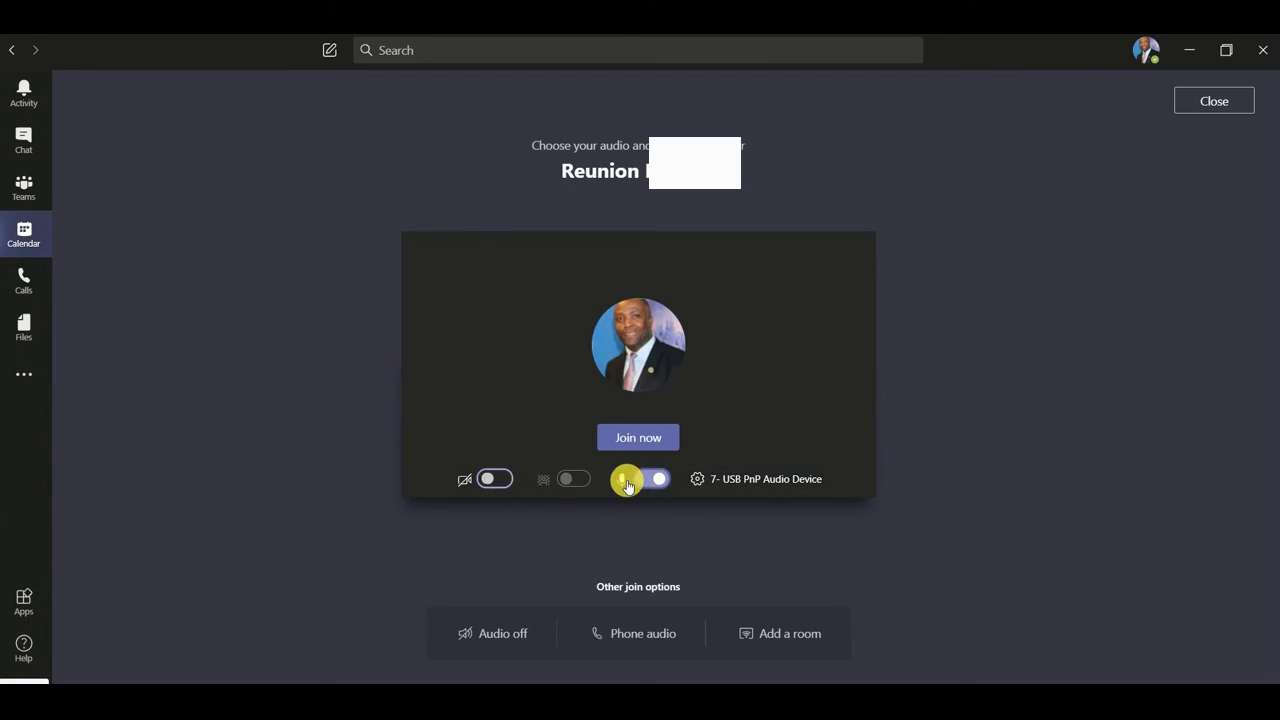
pyautogui.click(633, 437)
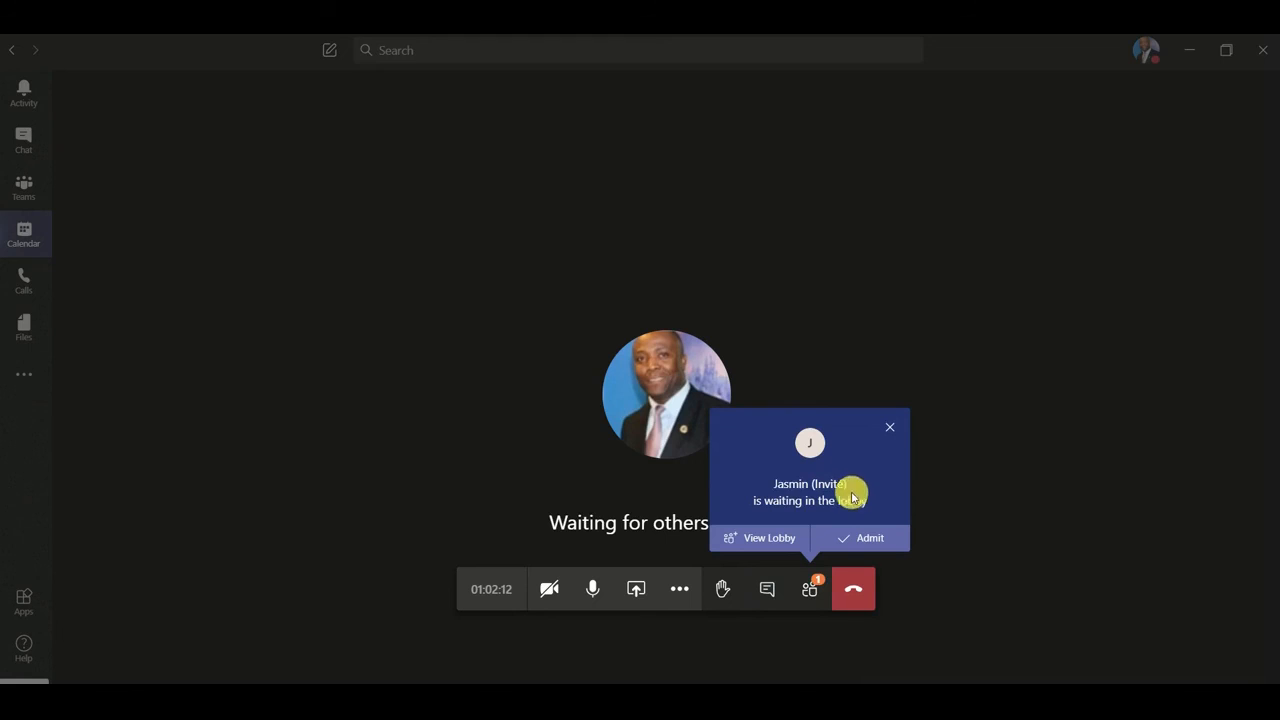
# Admit the guest waiting in the lobby and check their participant card.
pyautogui.click(856, 543)
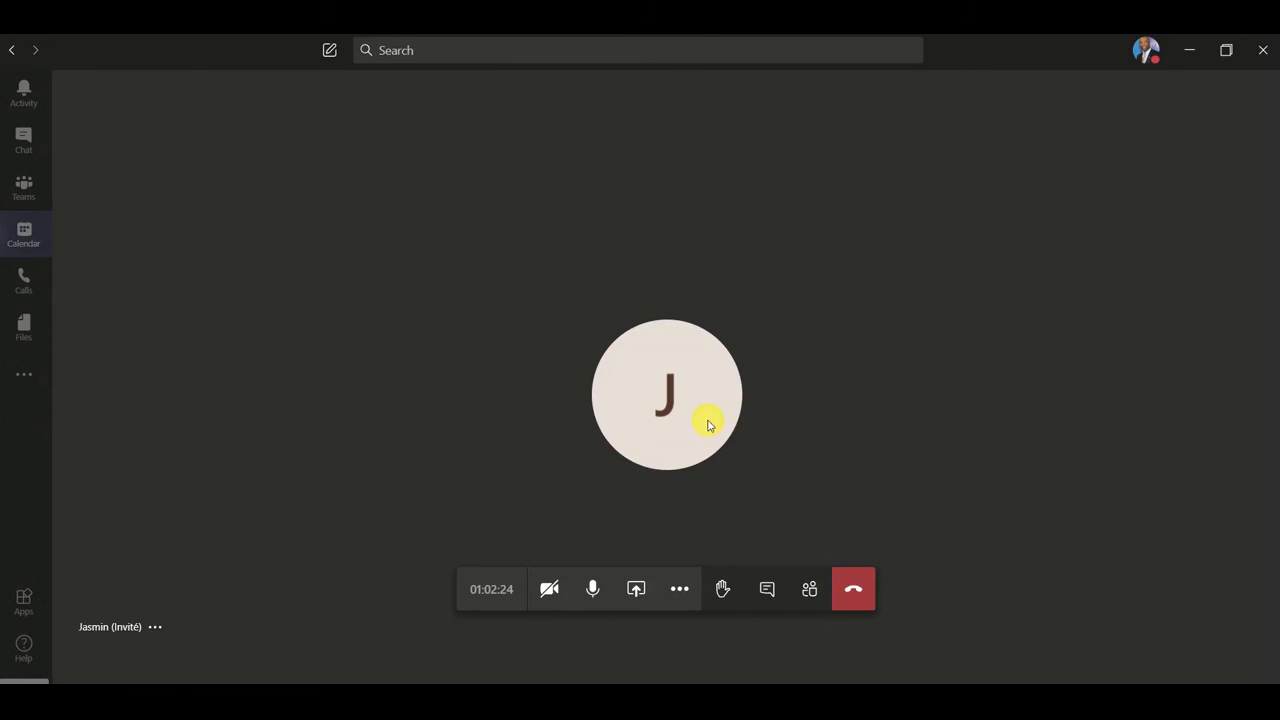
pyautogui.moveTo(693, 456)
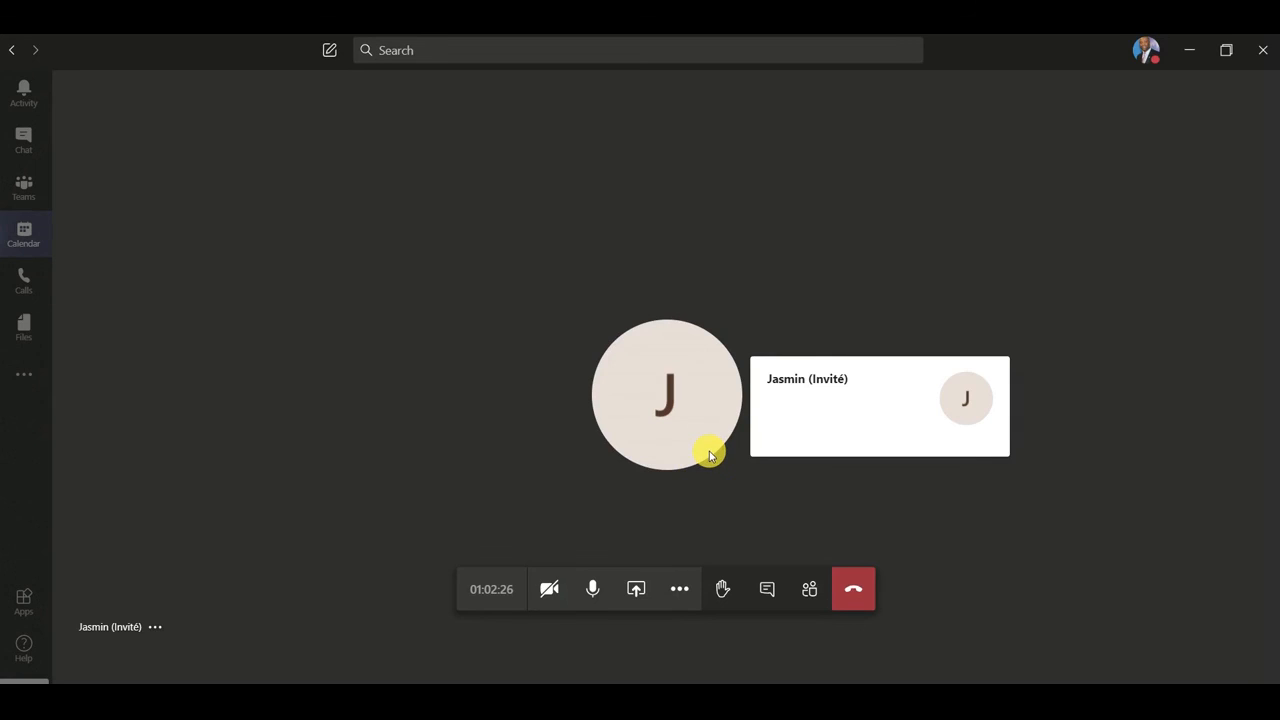
pyautogui.moveTo(134, 624)
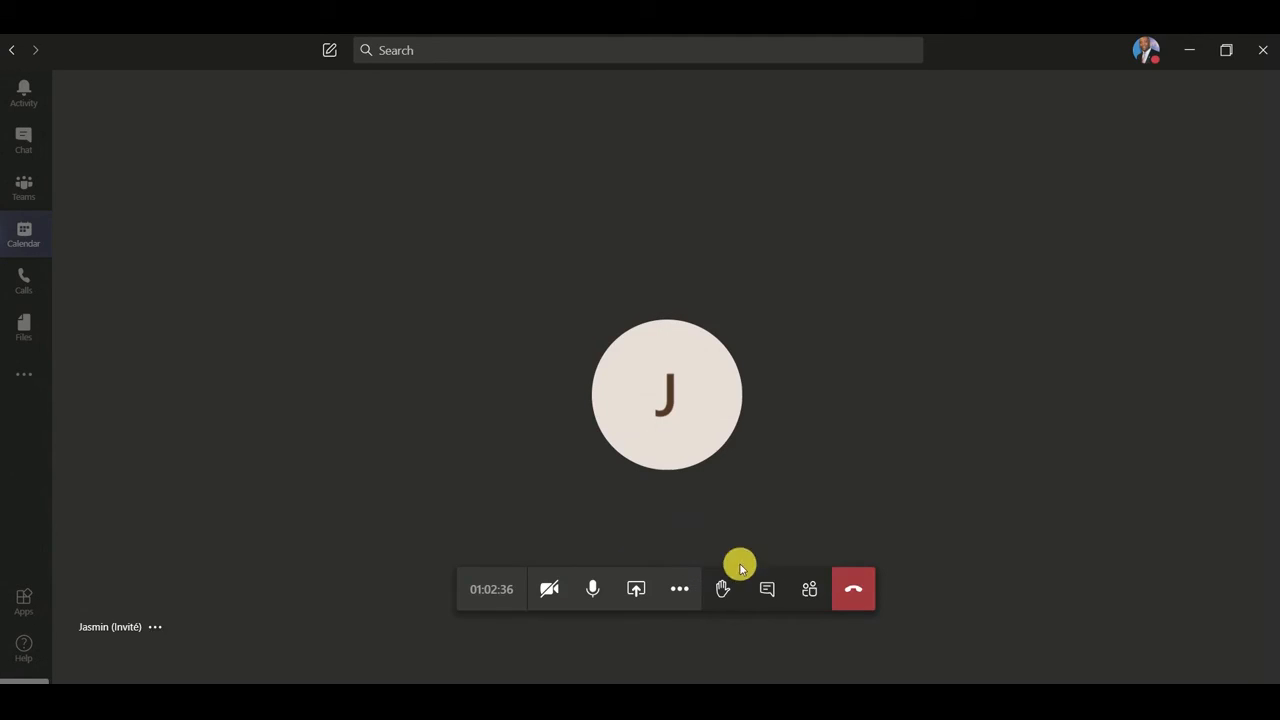
# Open the computer's speaker volume control to check the guest's audio output, and dismiss it.
pyautogui.click(1098, 716)
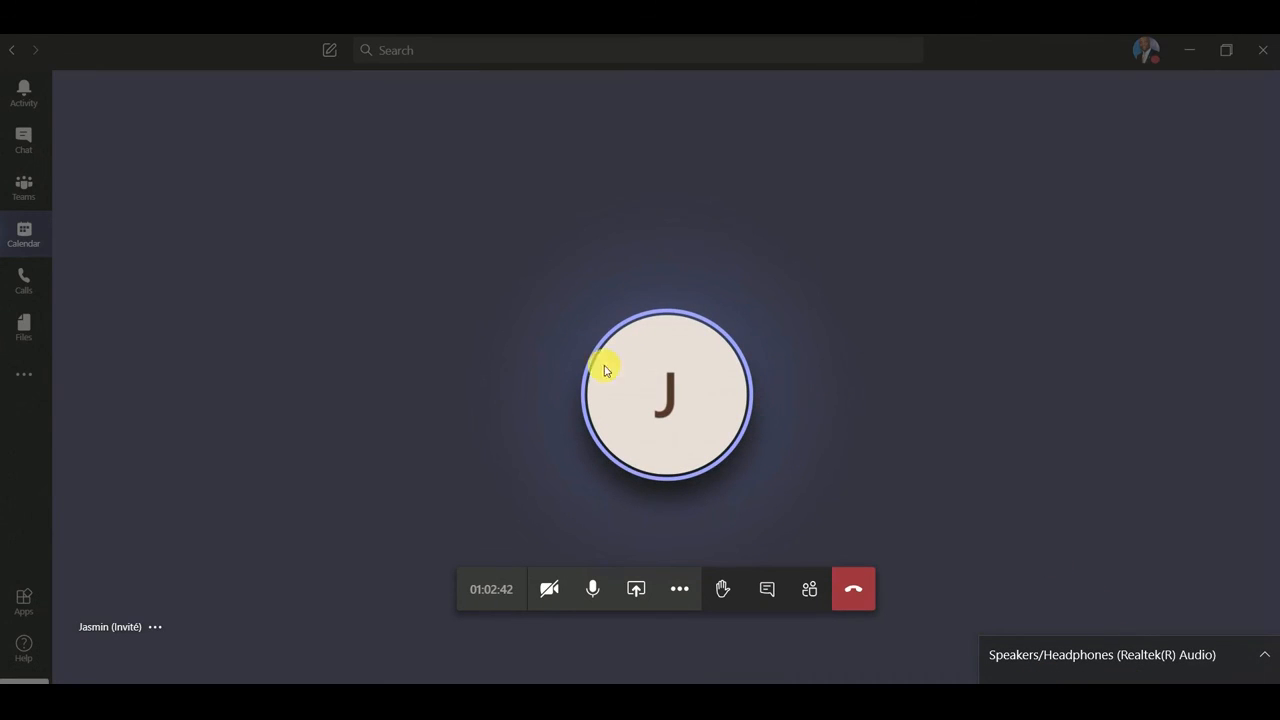
pyautogui.moveTo(703, 390)
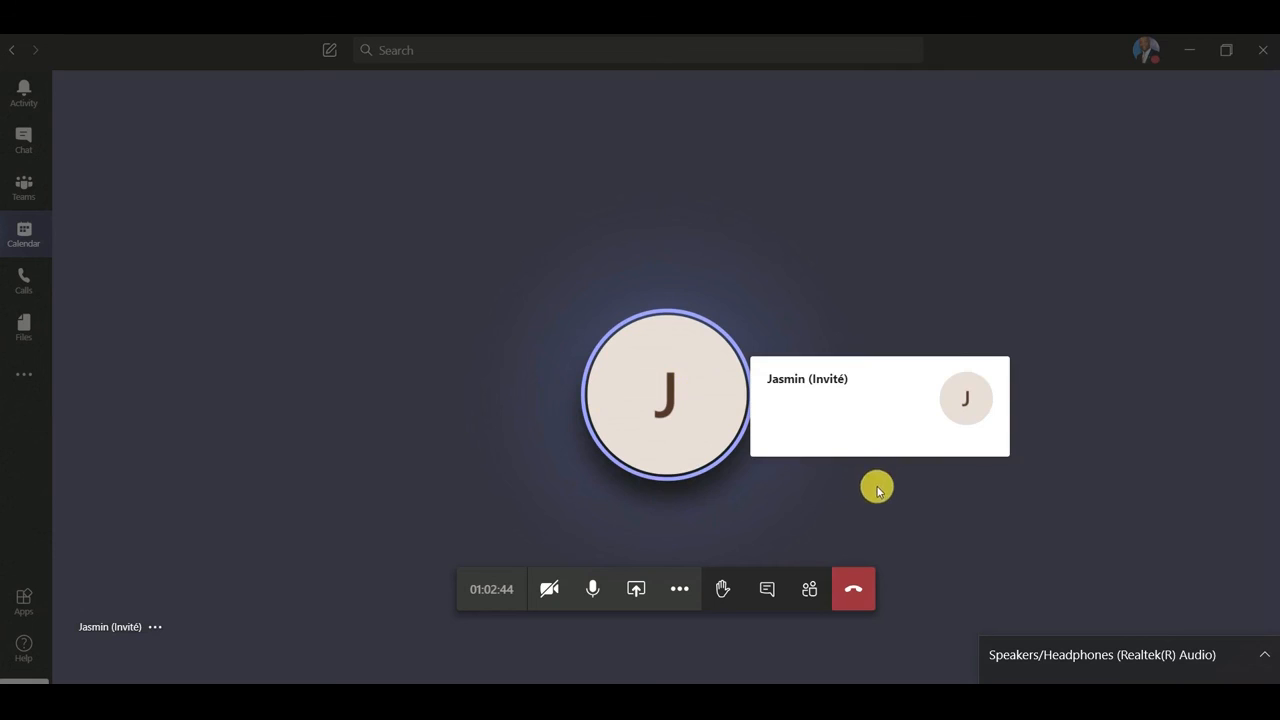
pyautogui.click(927, 536)
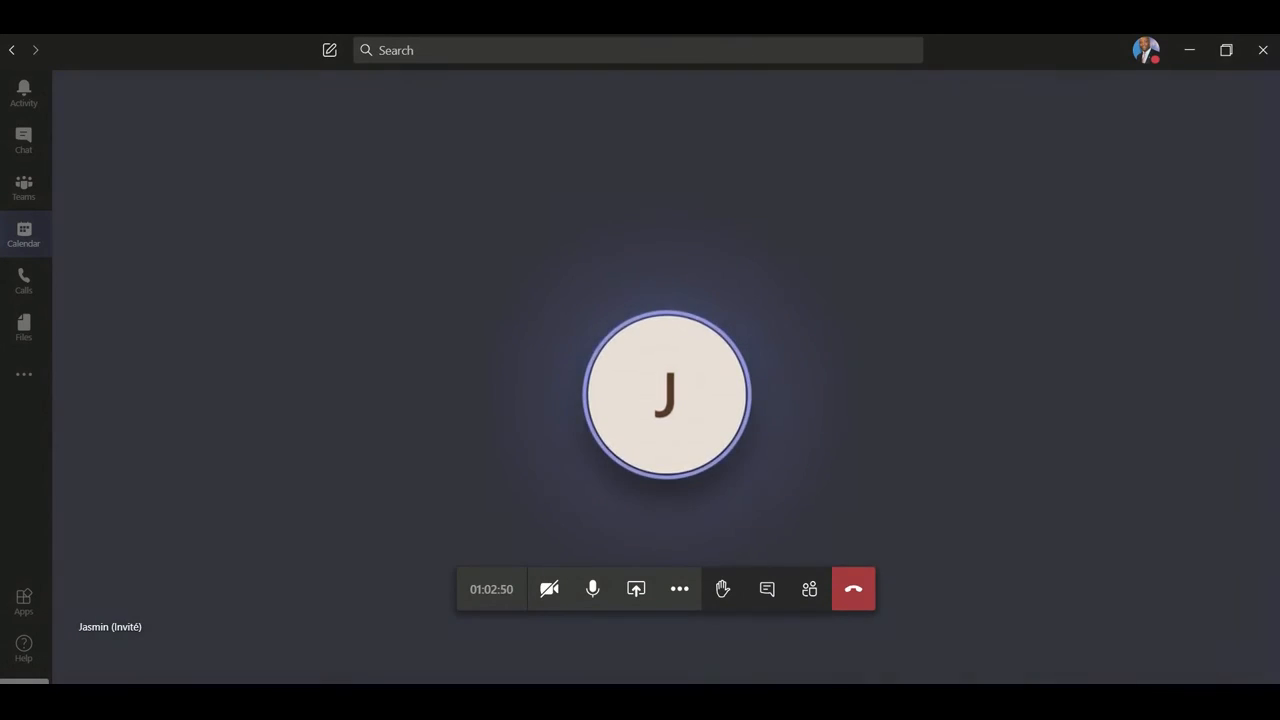
# Hang up to leave the Reunion D'essay meeting.
pyautogui.moveTo(776, 622)
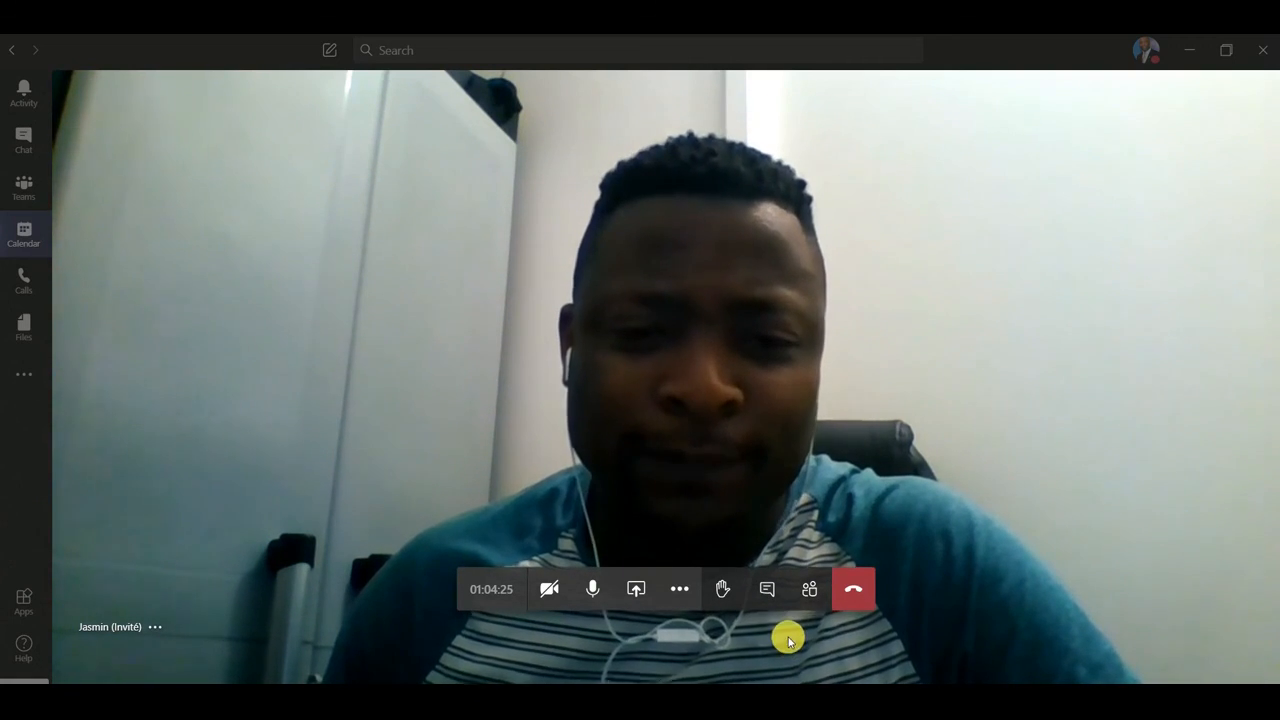
pyautogui.click(852, 588)
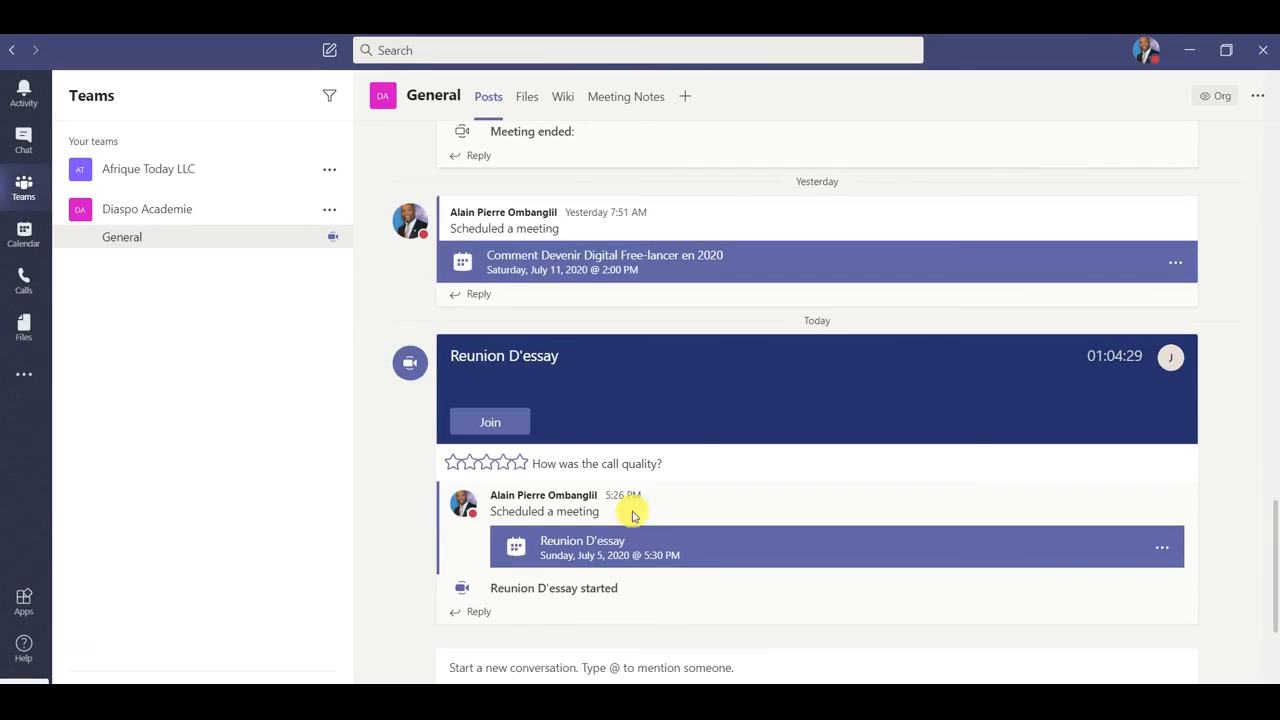